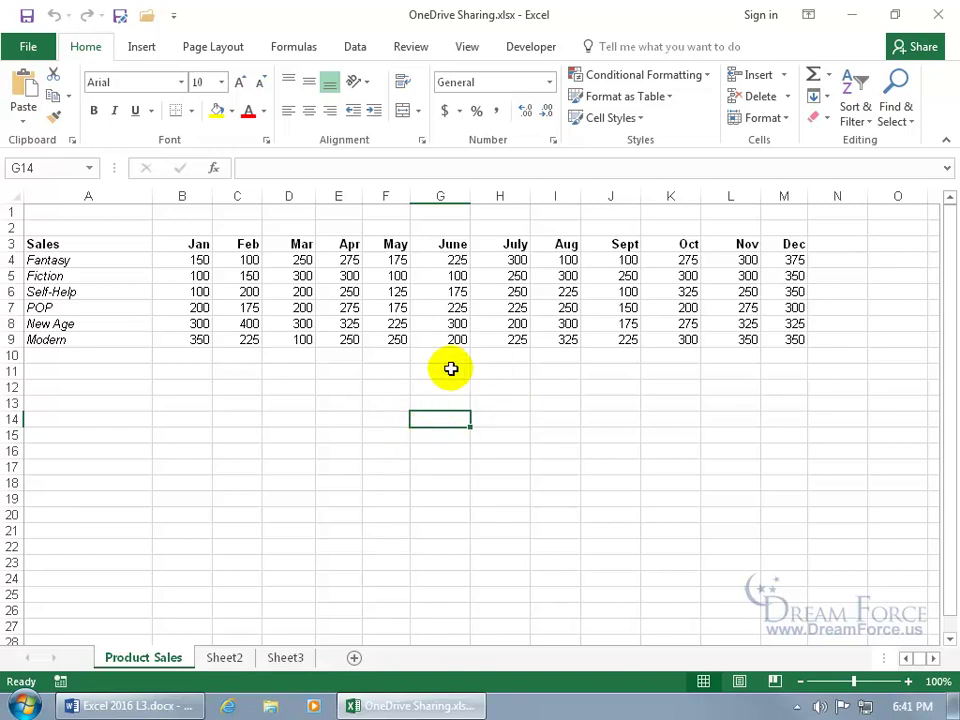
Pick OneDrive as the Save As location and follow its Sign up link.
click(27, 47)
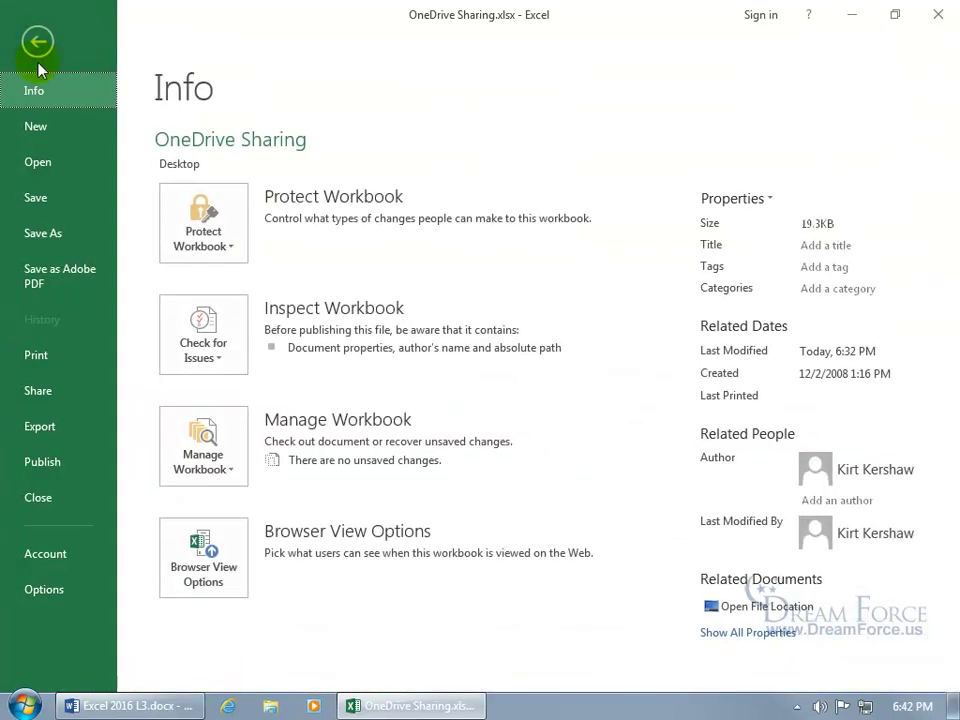
click(37, 234)
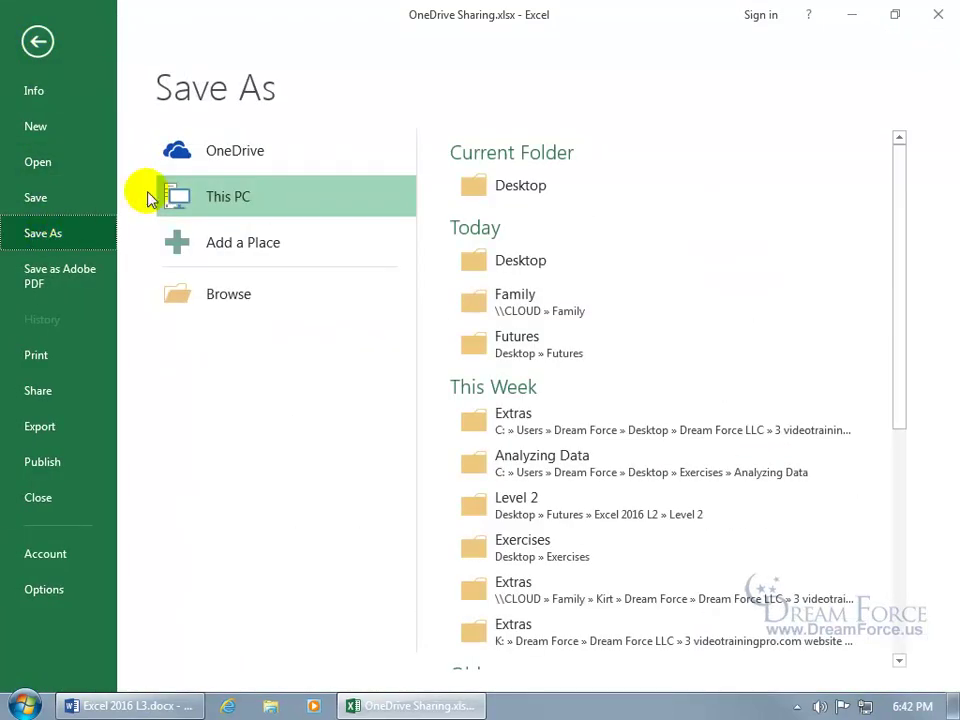
click(218, 150)
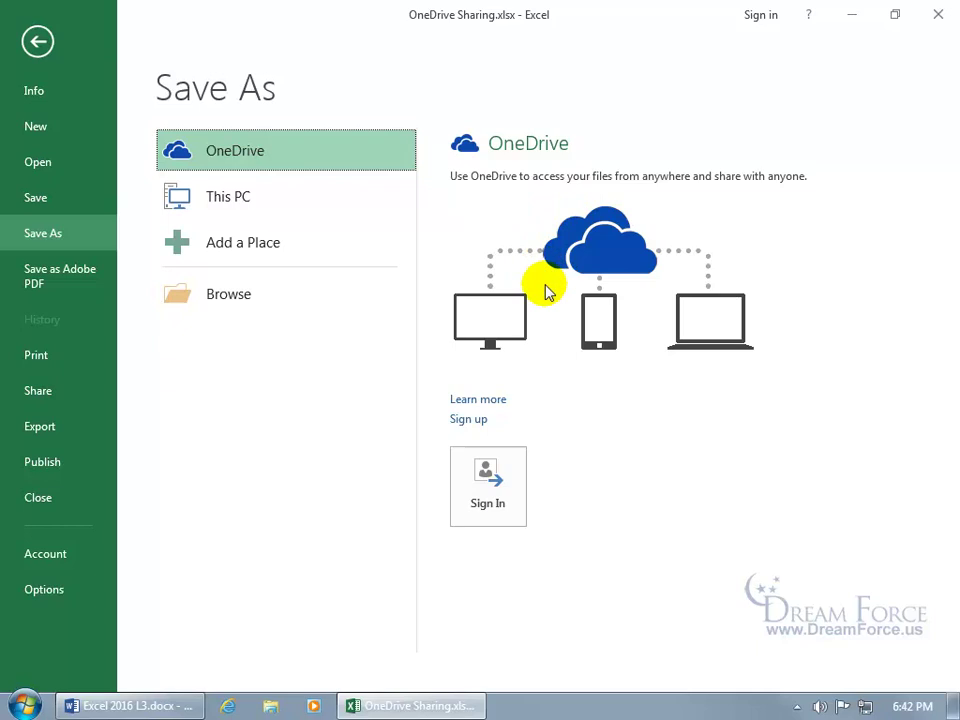
click(591, 256)
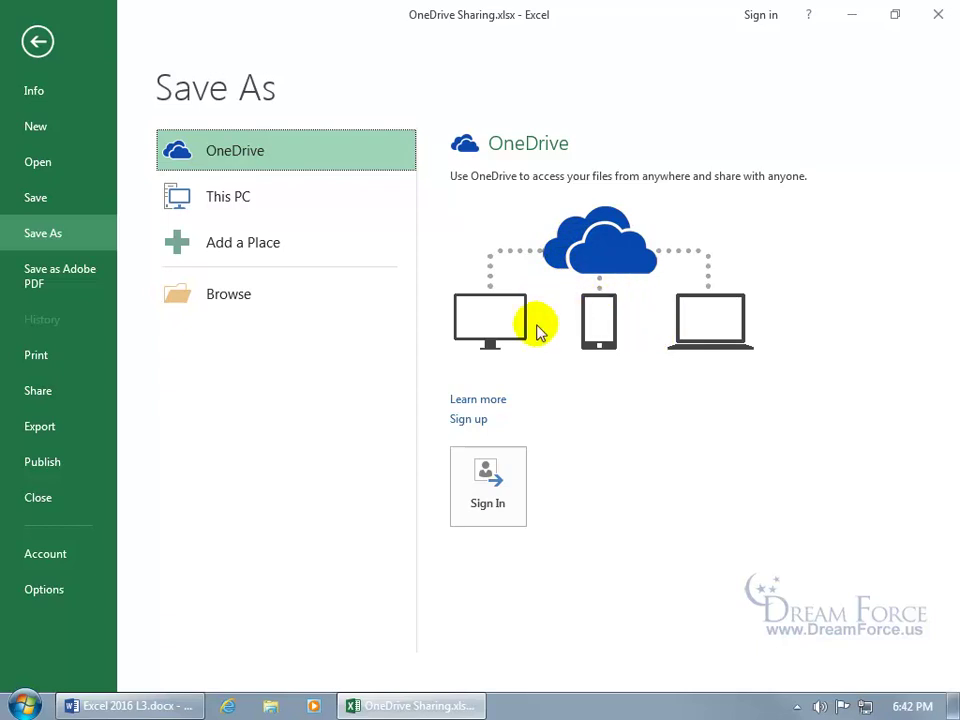
click(594, 258)
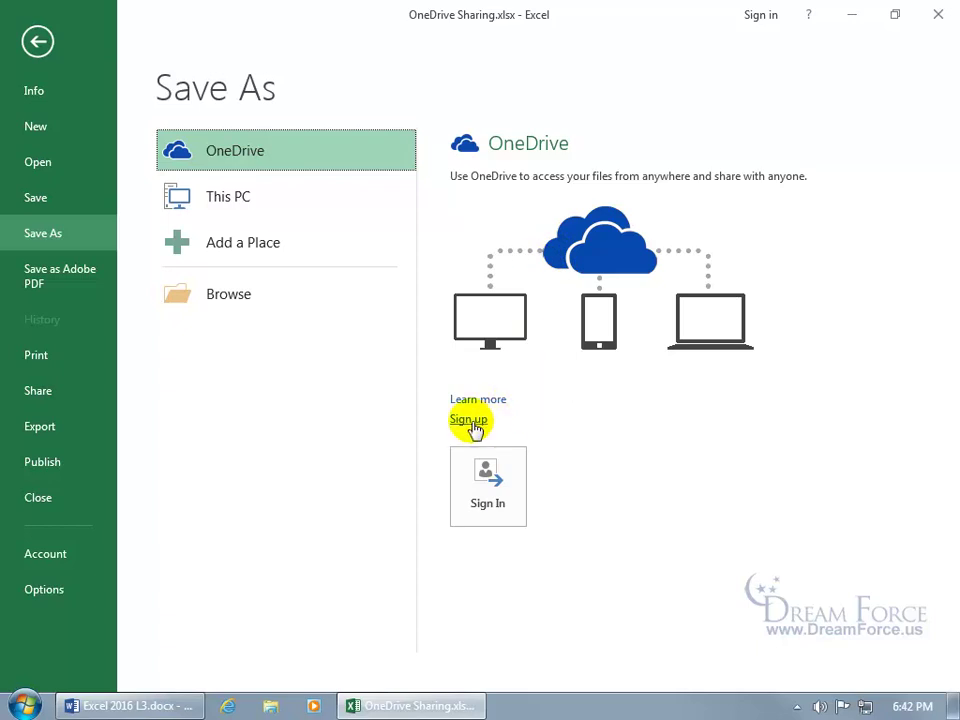
Go through OneDrive's Sign up for free choices to Create a Microsoft account.
click(470, 421)
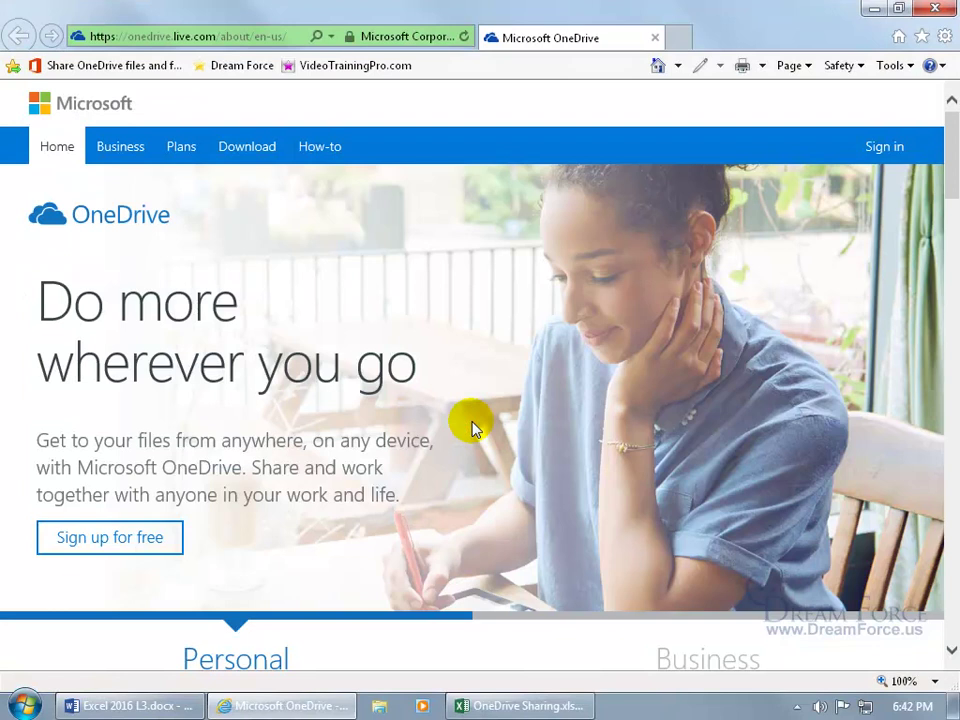
click(130, 541)
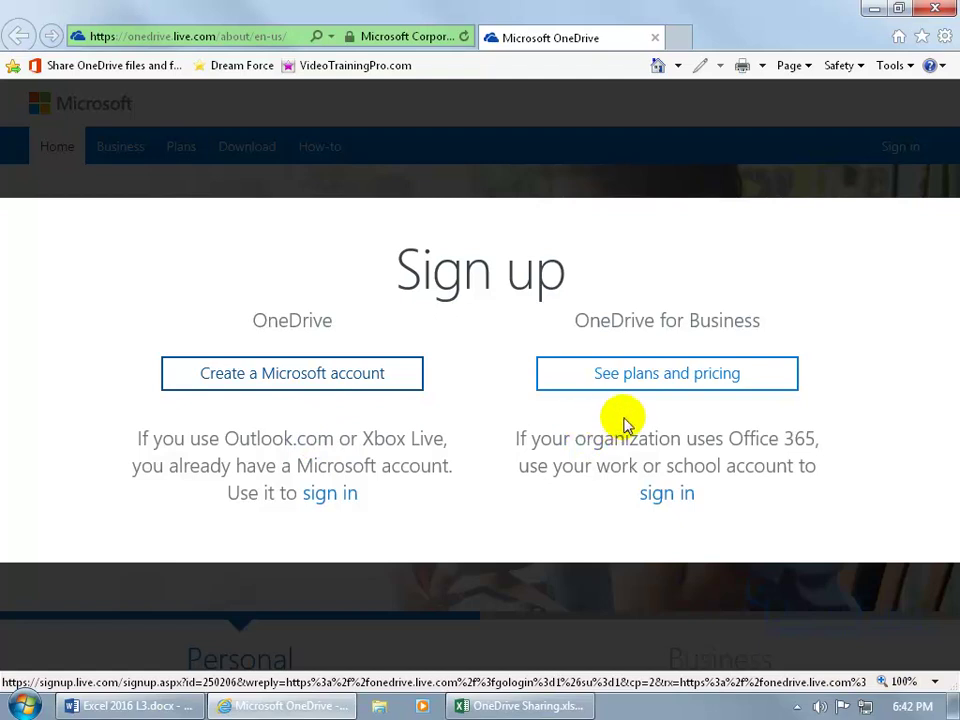
click(280, 390)
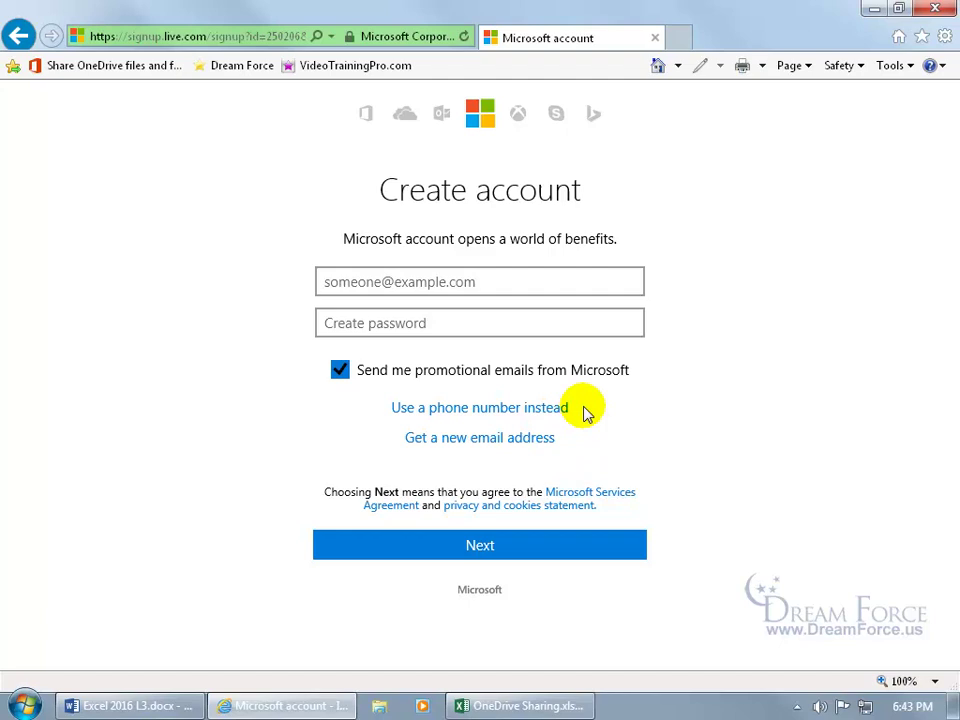
Close the browser and sign in to OneDrive from Excel with the account e-mail and password.
click(655, 38)
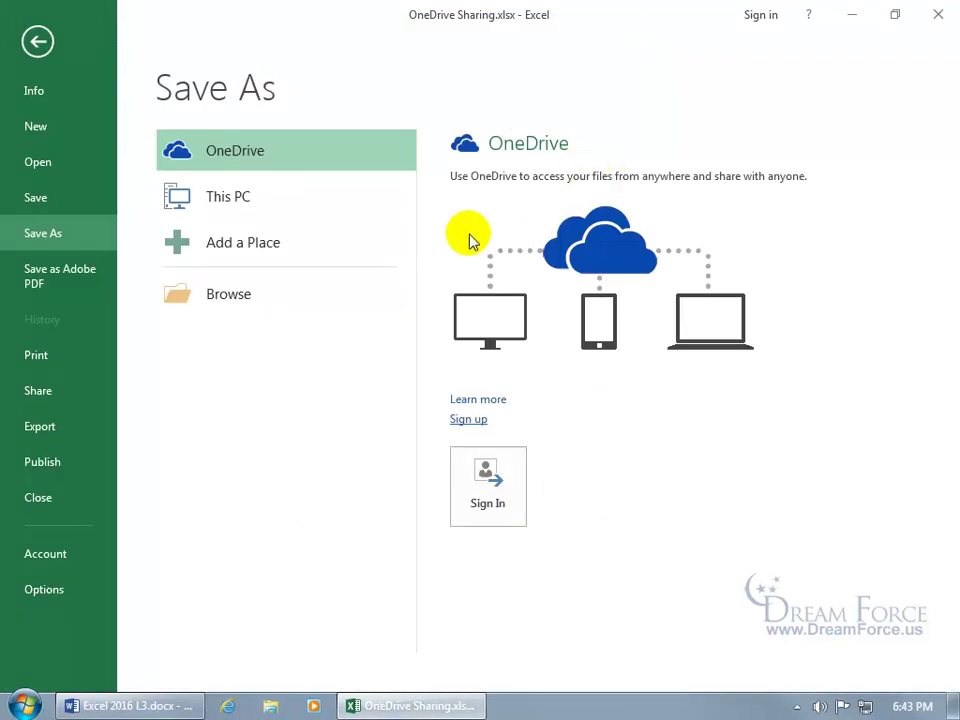
click(489, 480)
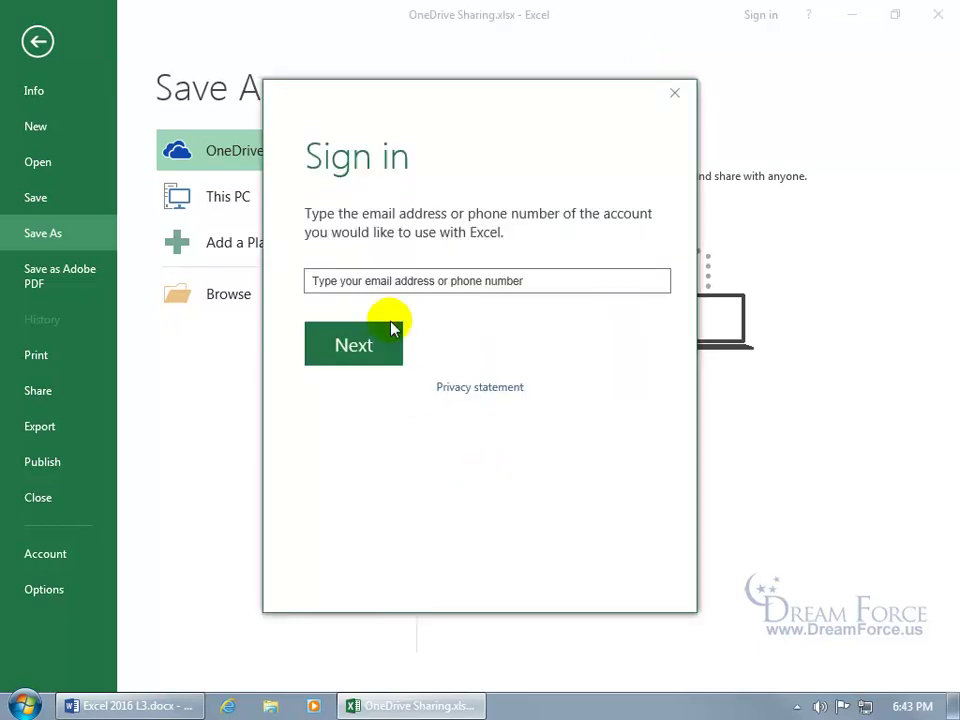
click(390, 283)
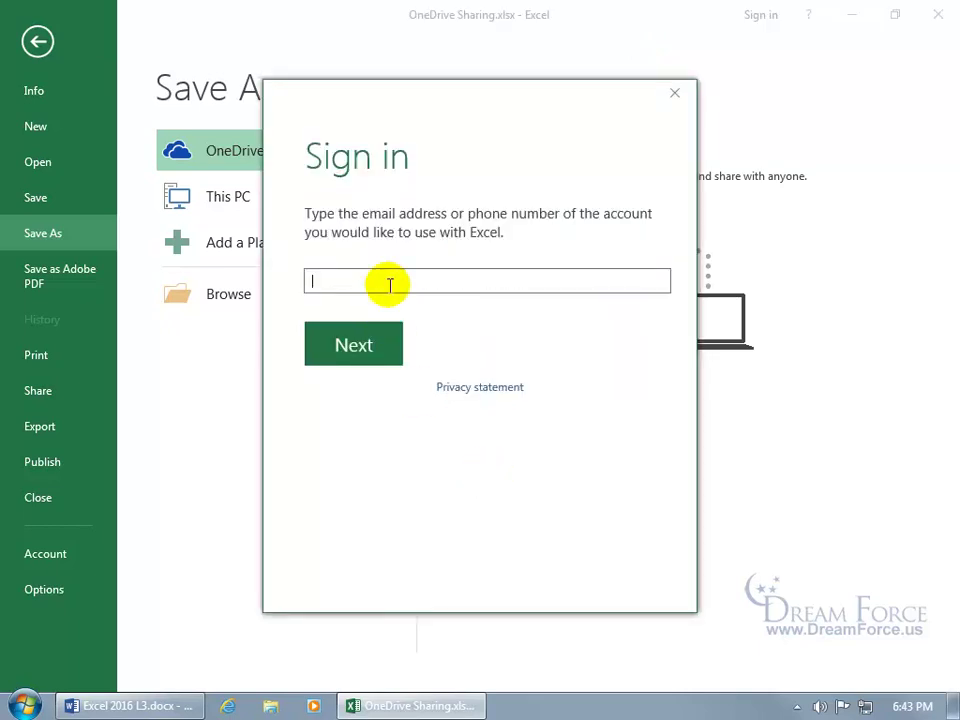
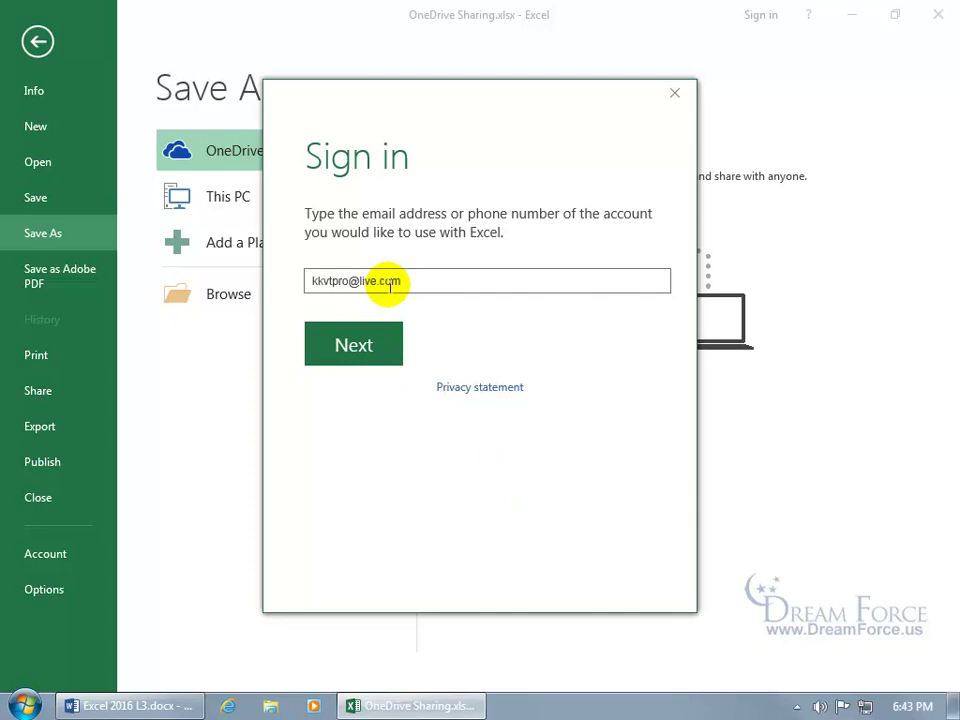
click(366, 336)
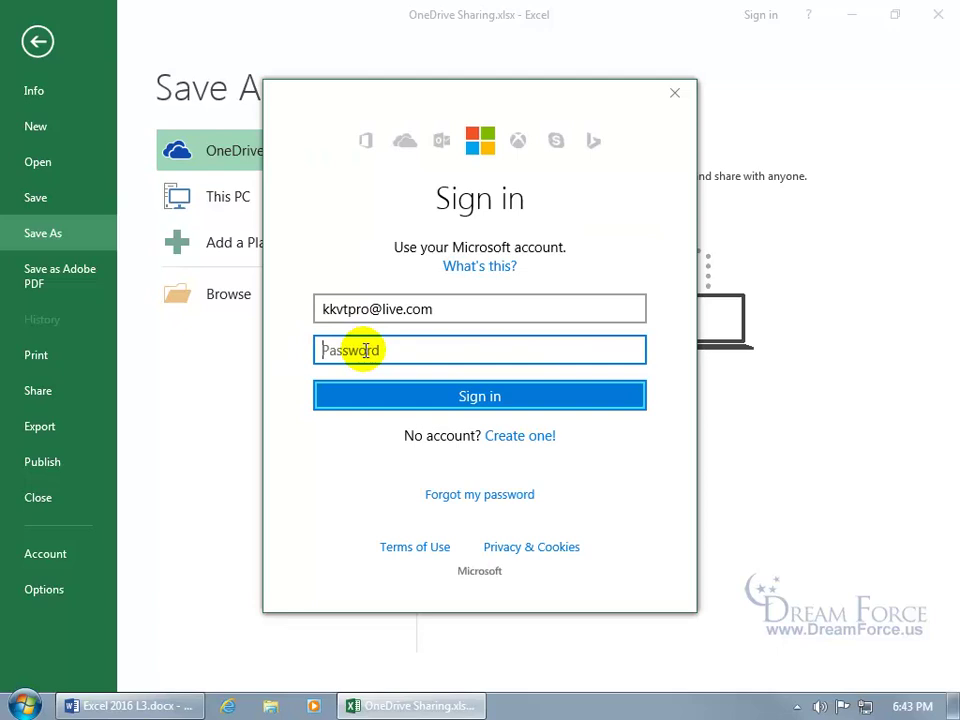
text(••••••••••)
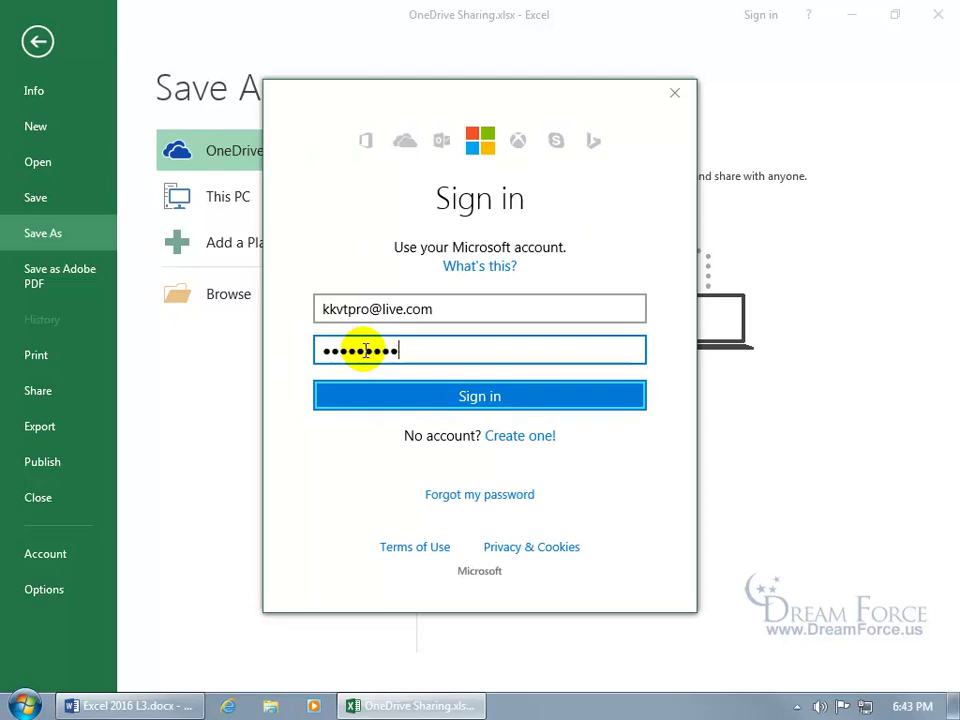
key(Return)
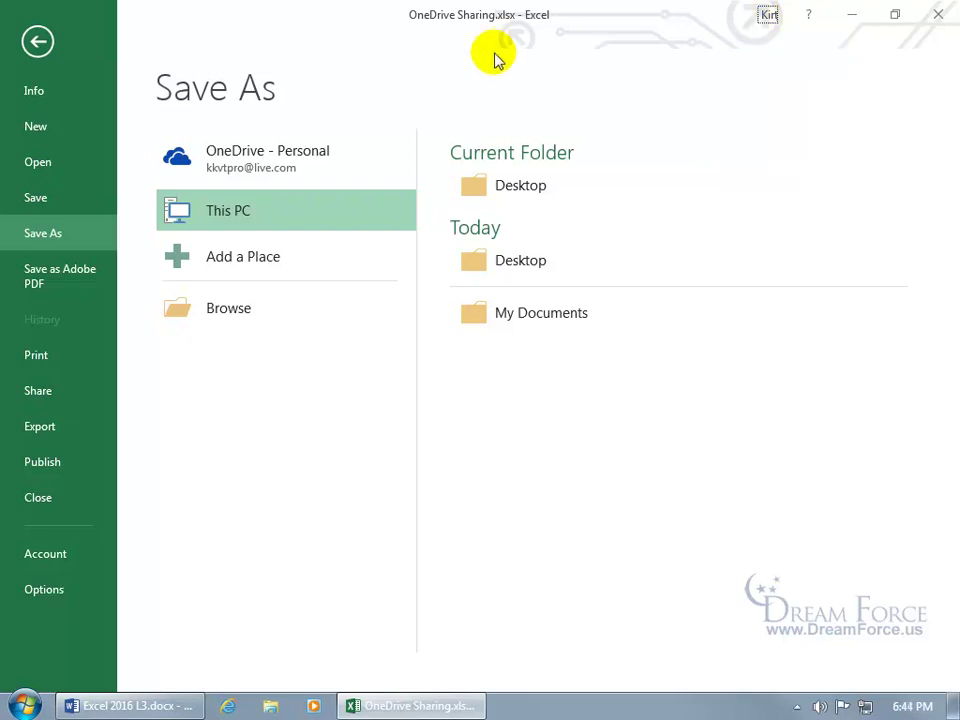
Save the workbook to OneDrive - Personal > Documents under the name 'My Spiffy Sales'.
click(260, 162)
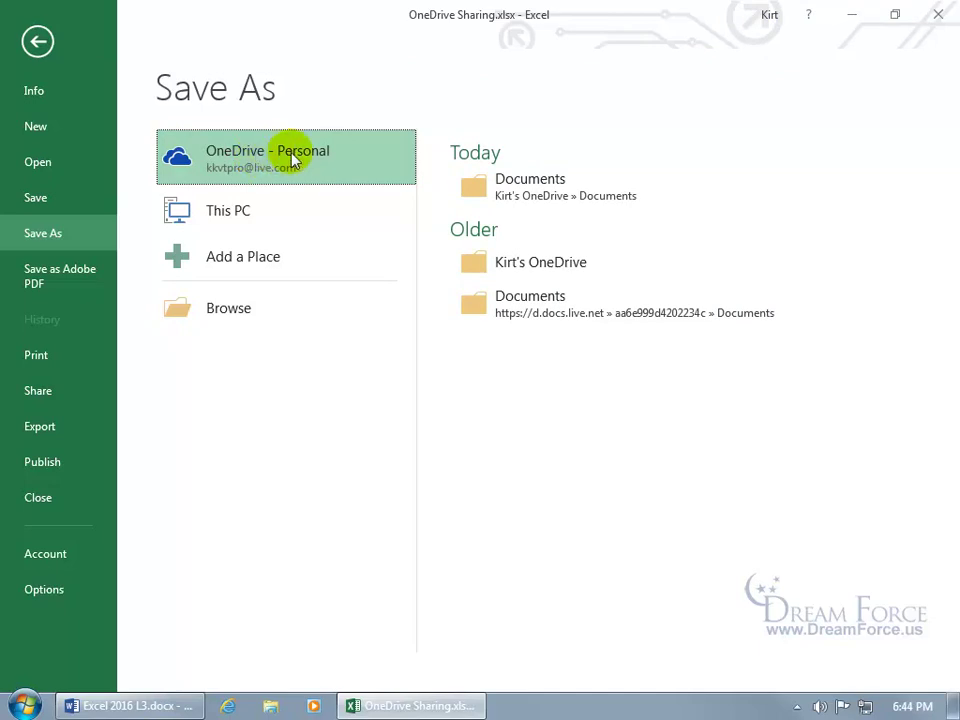
click(484, 186)
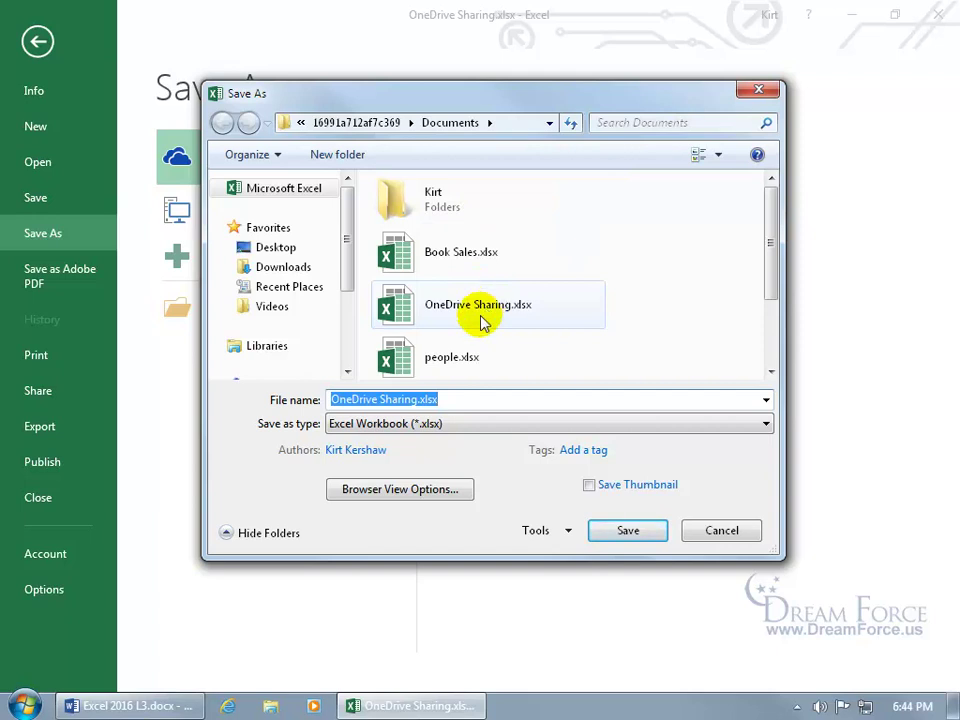
click(415, 399)
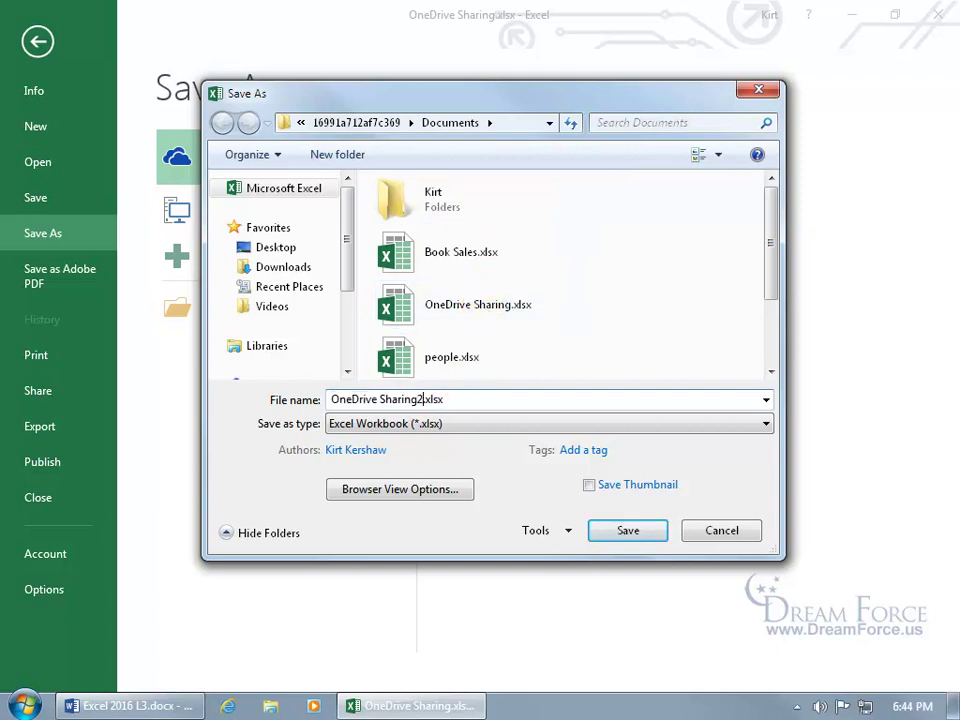
text(2)
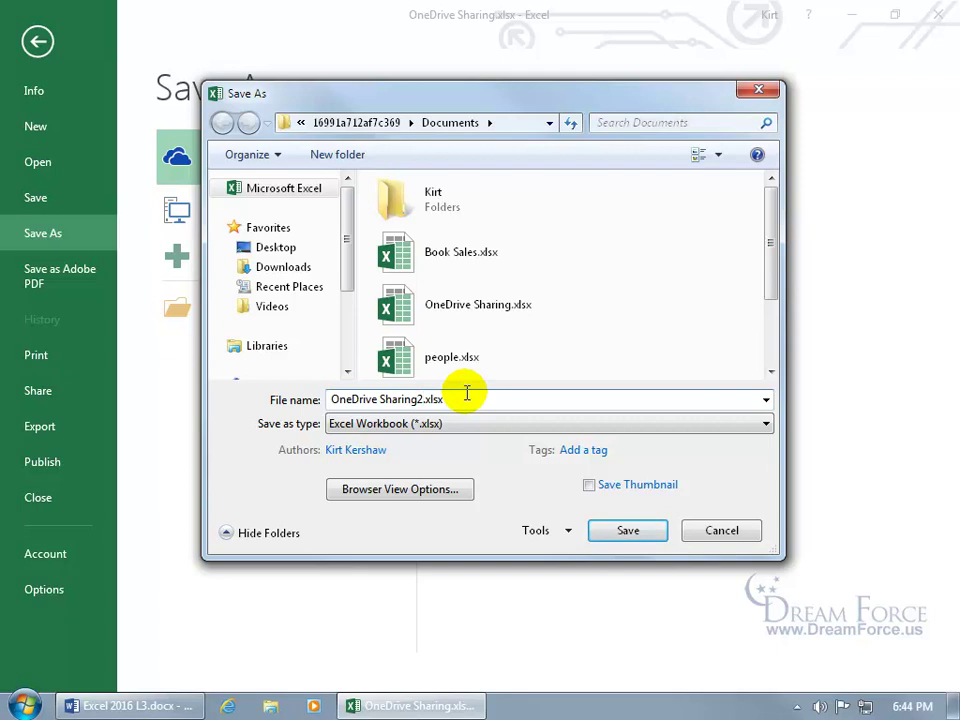
drag(466, 398, 289, 402)
text(My Spiffy Sales)
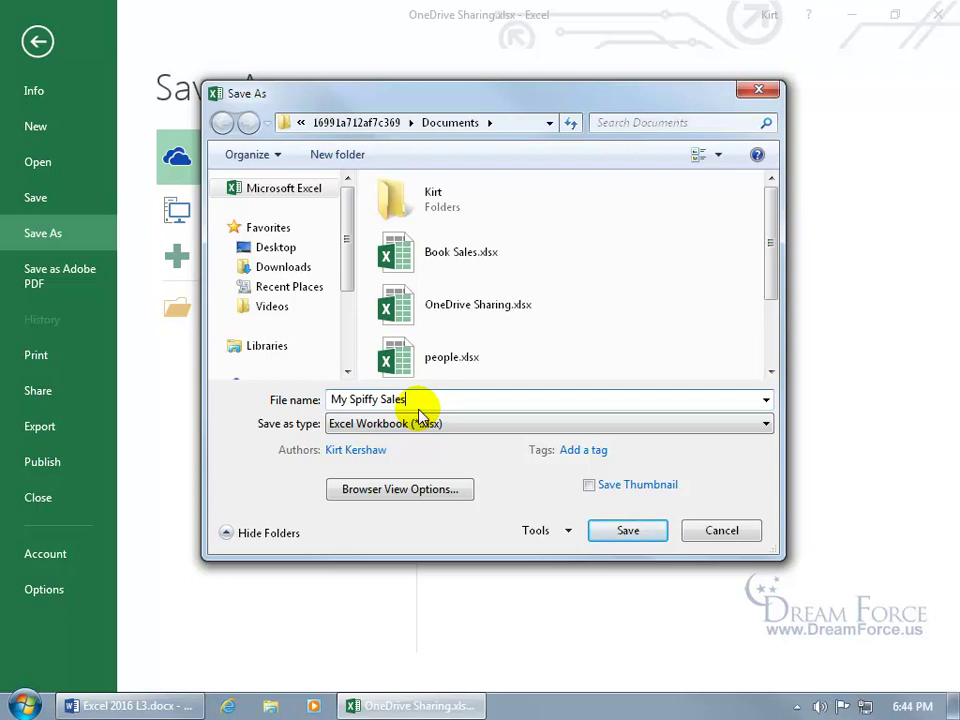
click(627, 533)
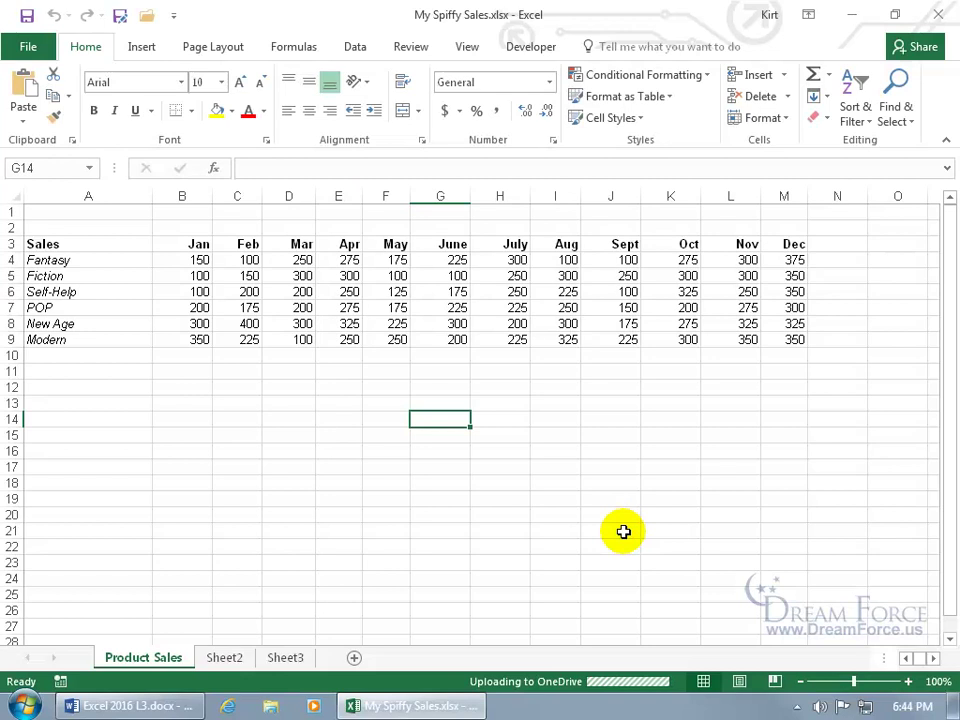
Enter 100 in cell B4 and save the workbook.
click(200, 259)
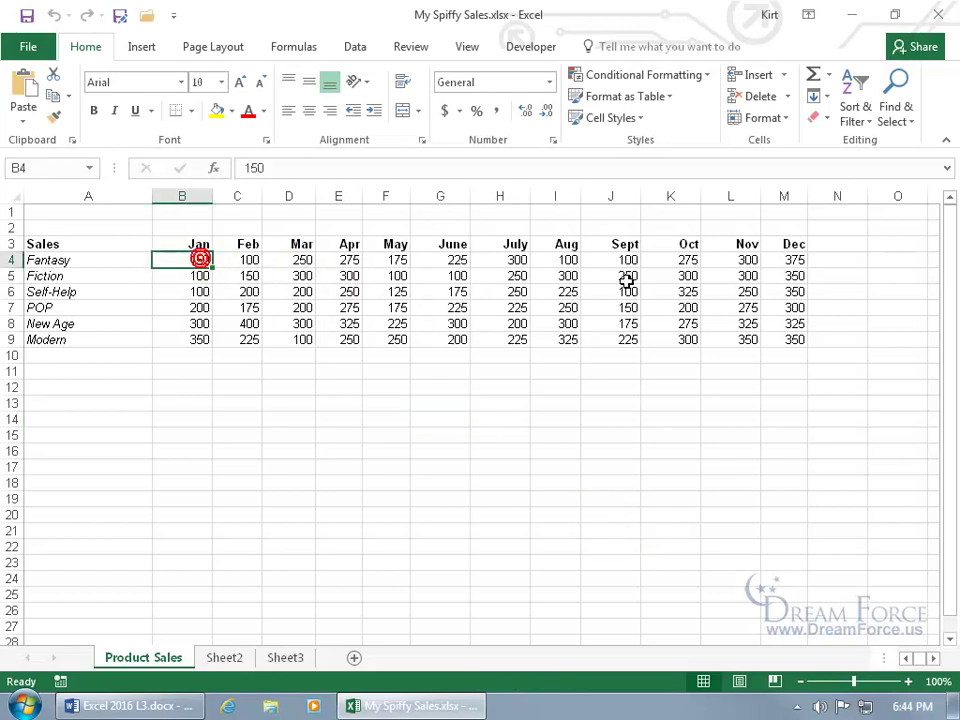
text(100)
key(Return)
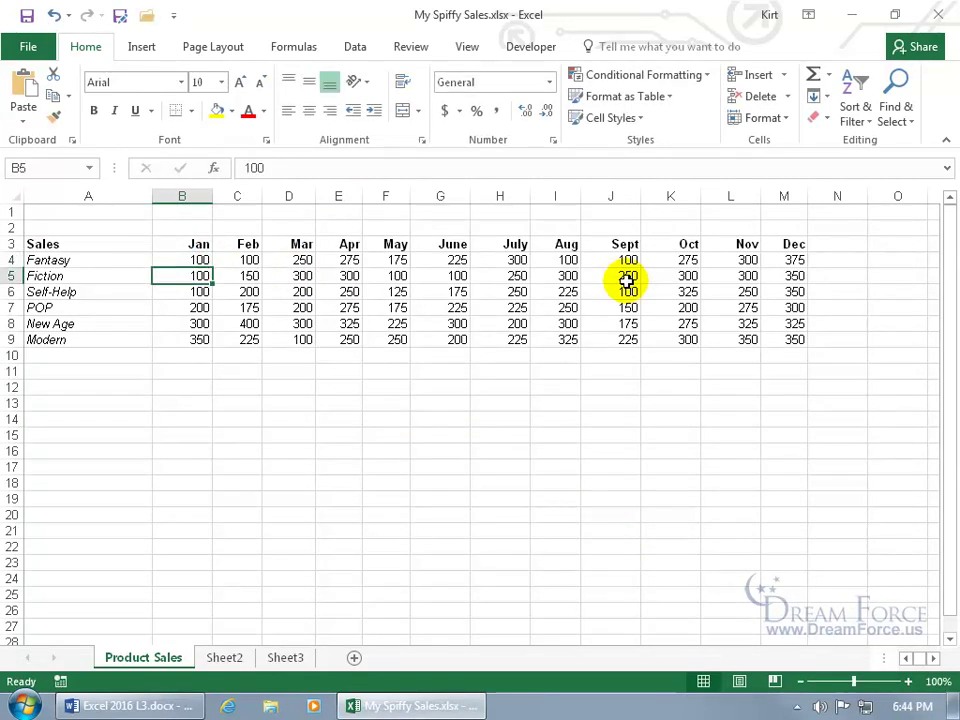
click(27, 15)
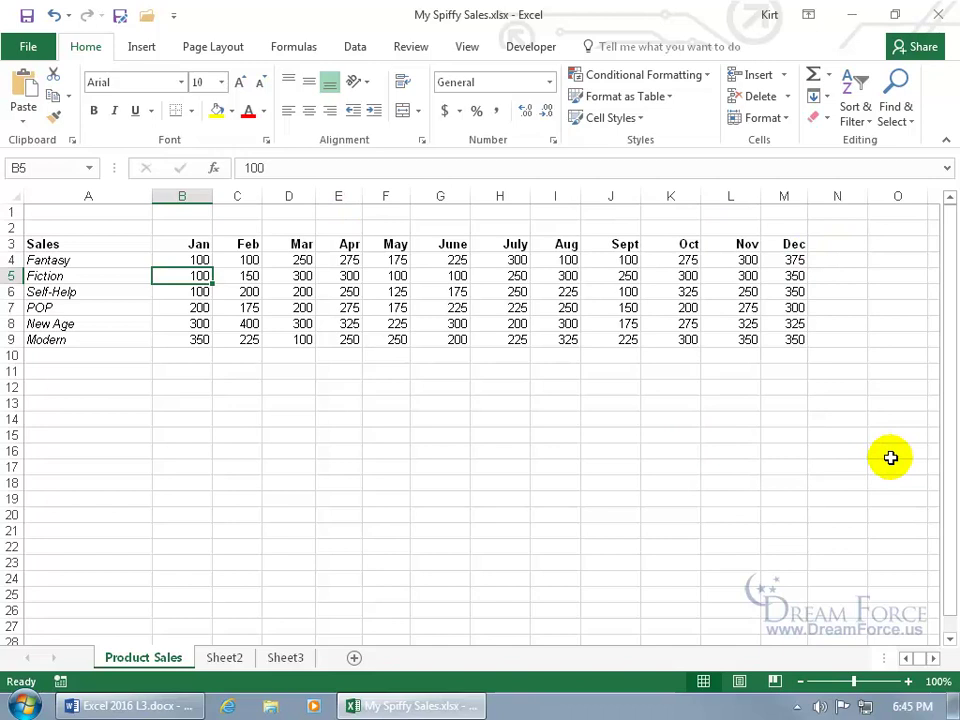
Invite two address-book contacts in the Share pane, keeping Can edit permission.
click(925, 49)
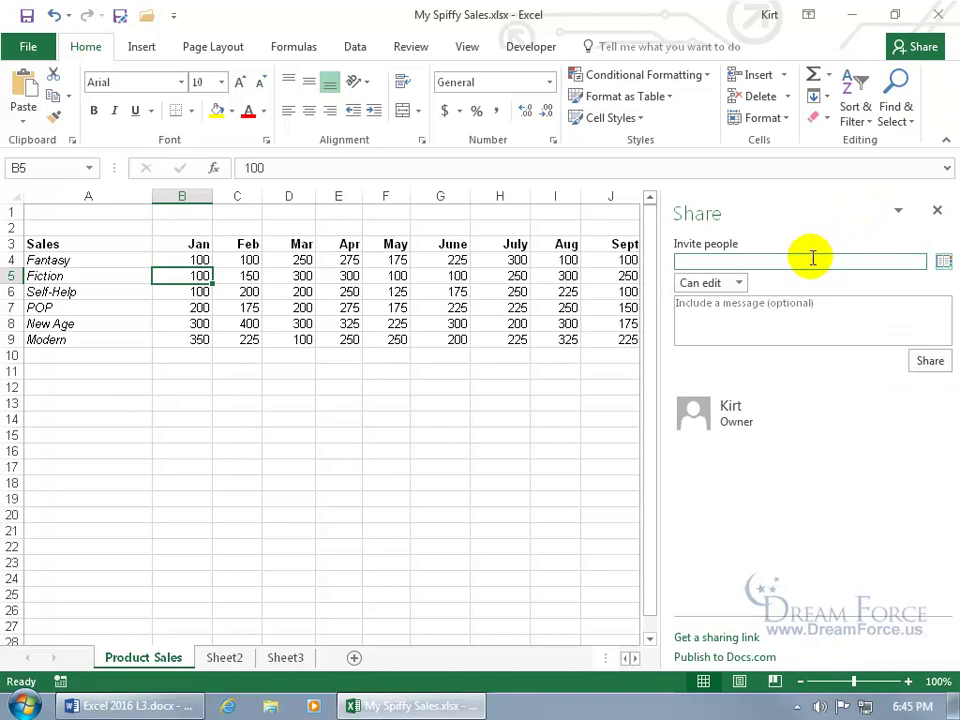
click(943, 263)
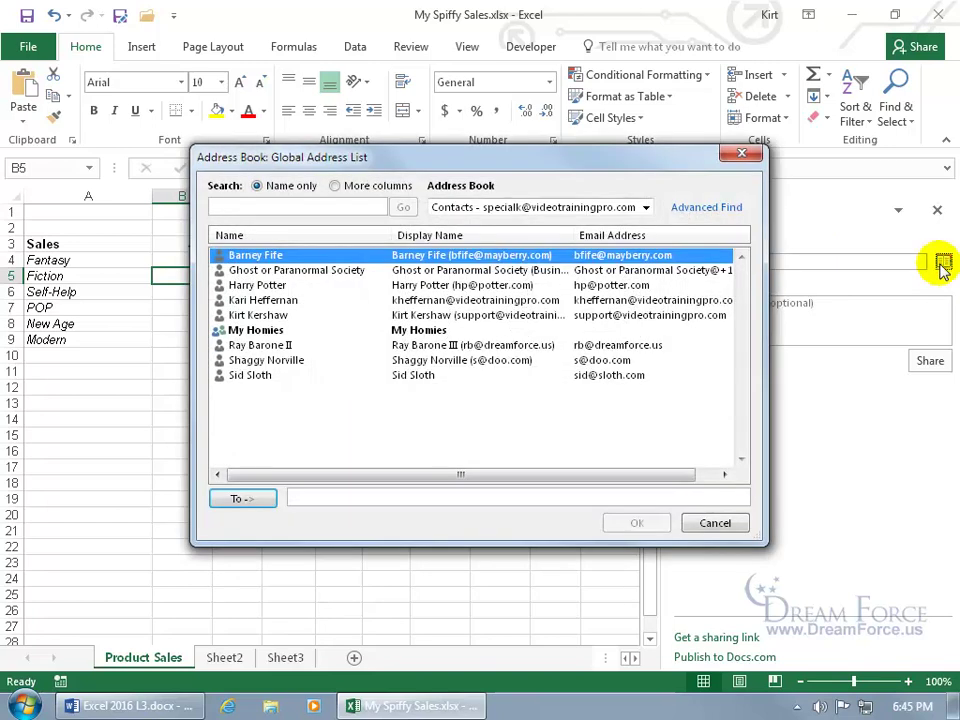
double_click(282, 257)
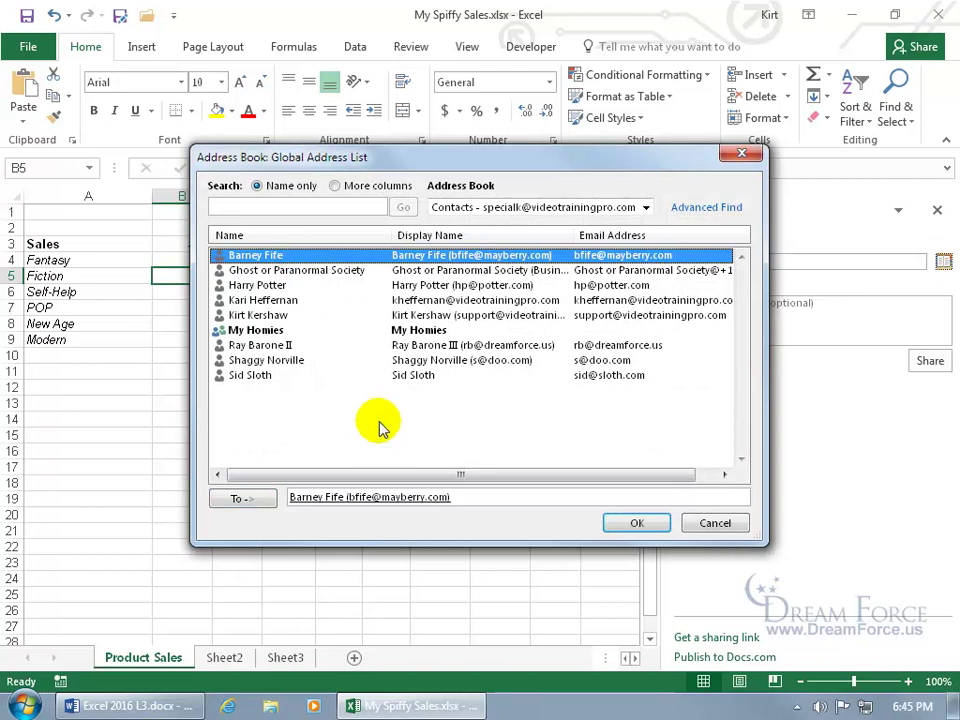
double_click(295, 302)
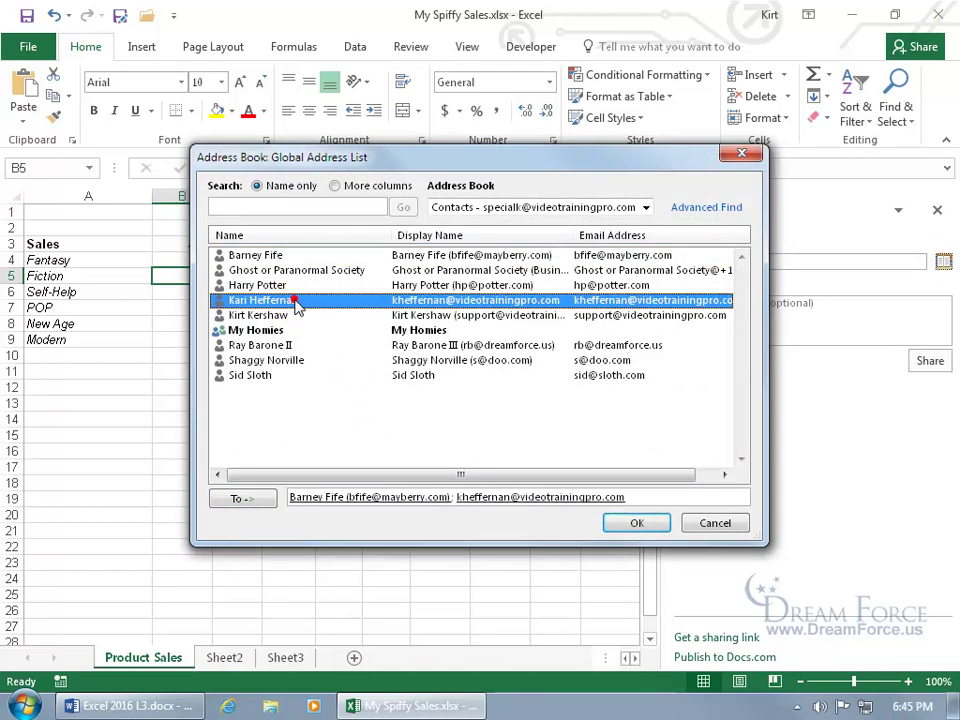
click(636, 523)
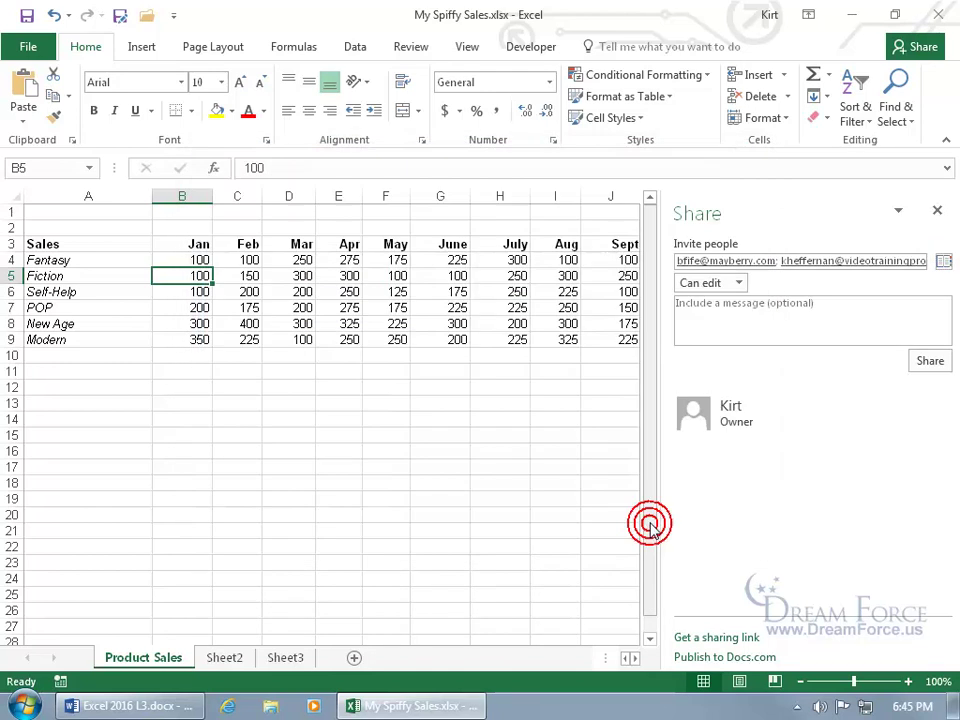
click(739, 282)
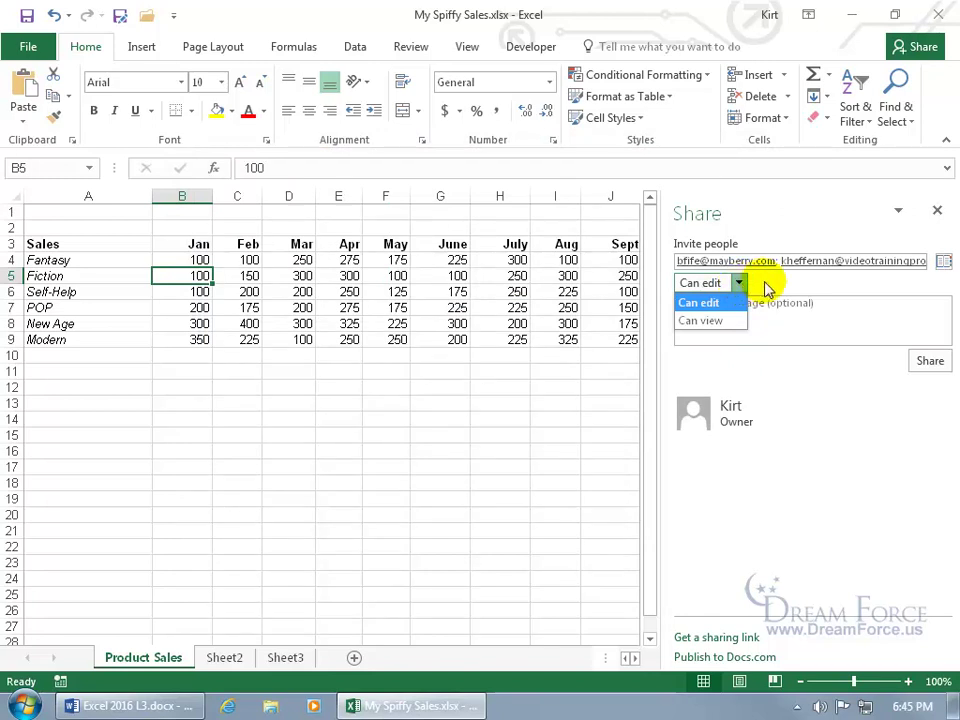
click(765, 283)
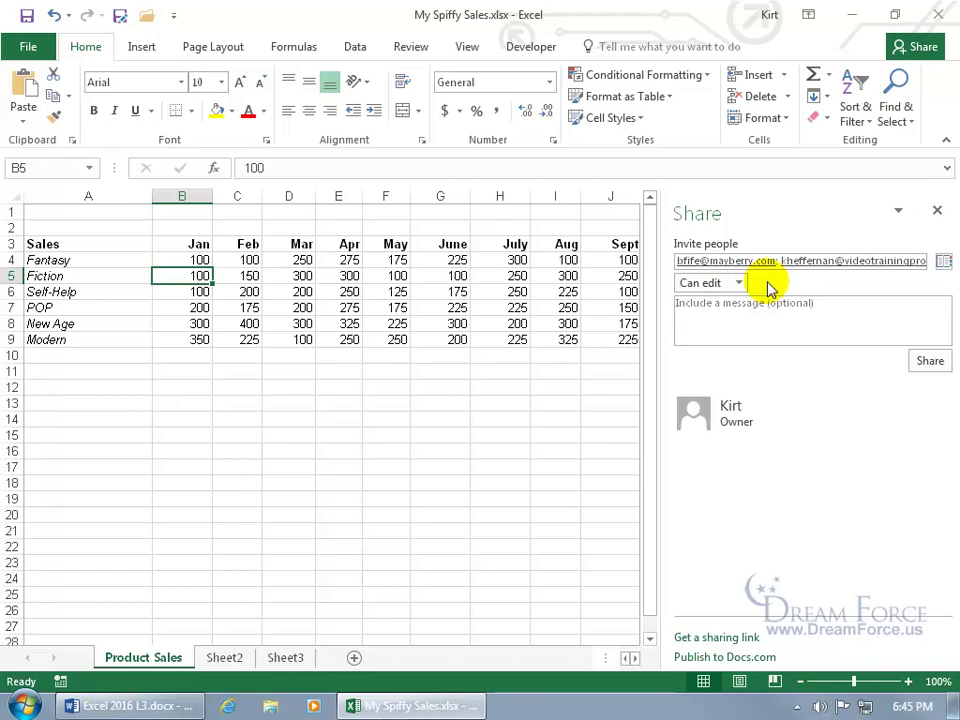
Read the 'Share OneDrive files and folders' support article in Internet Explorer, then close it.
click(230, 706)
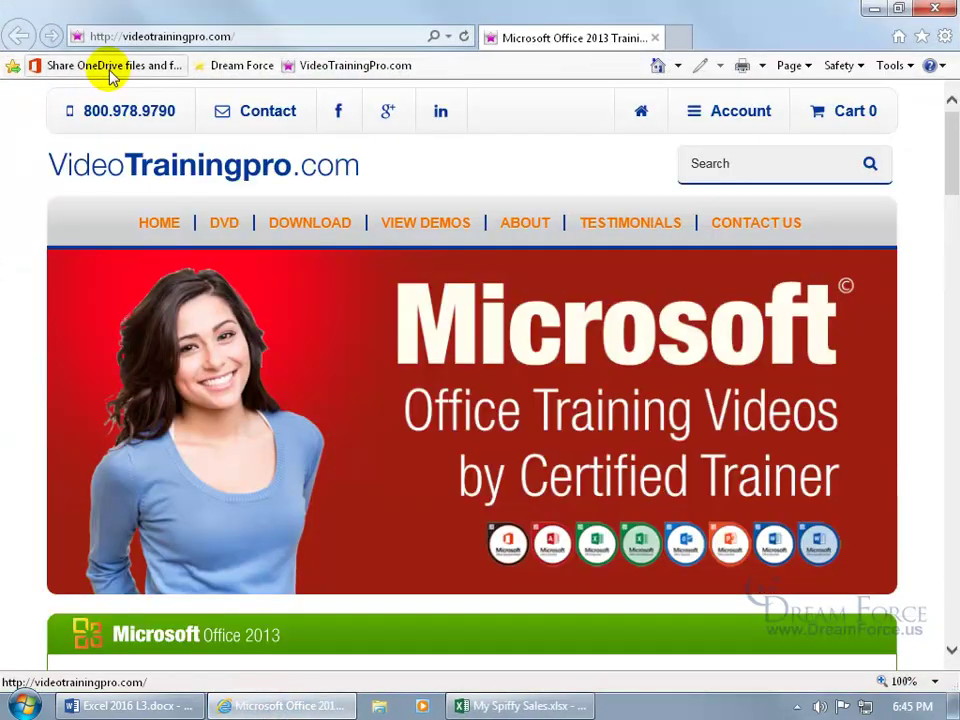
click(107, 66)
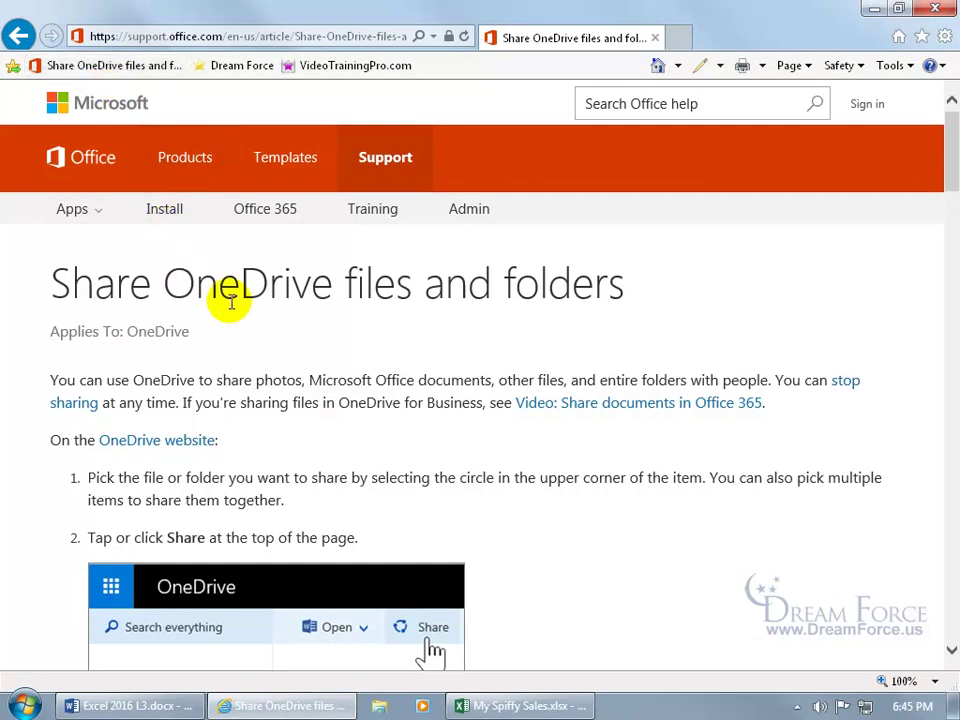
scroll(527, 326, down, 8)
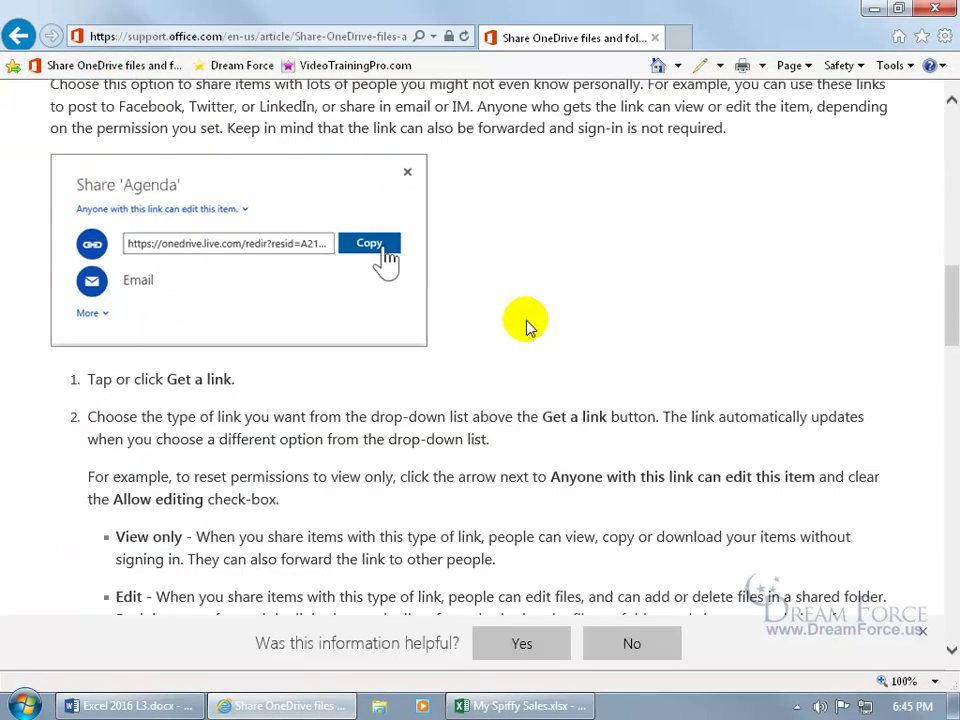
scroll(527, 326, down, 12)
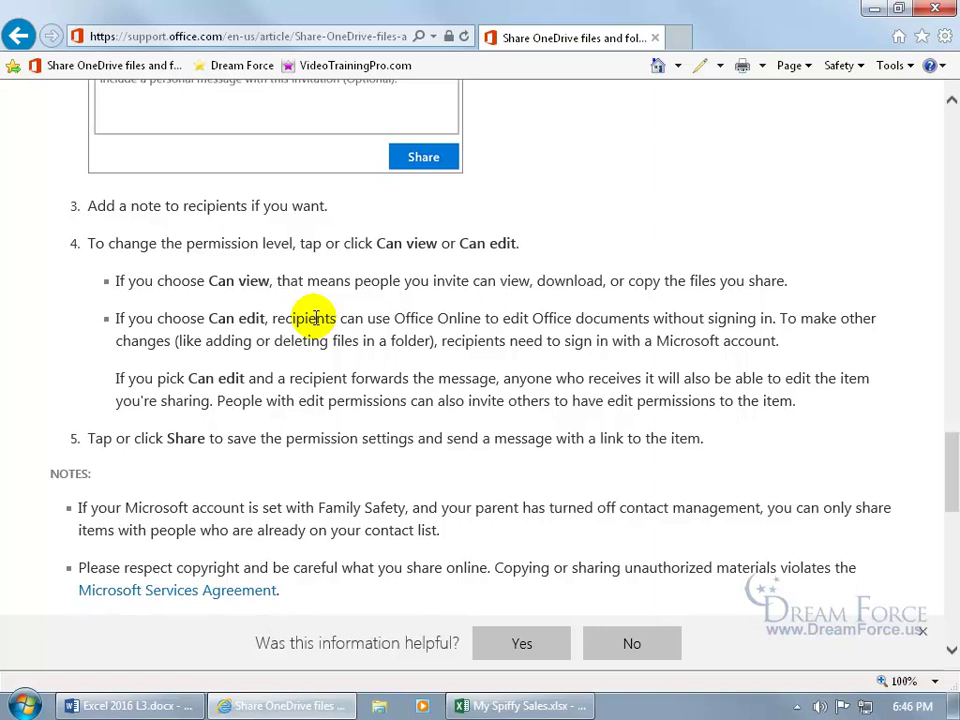
click(655, 37)
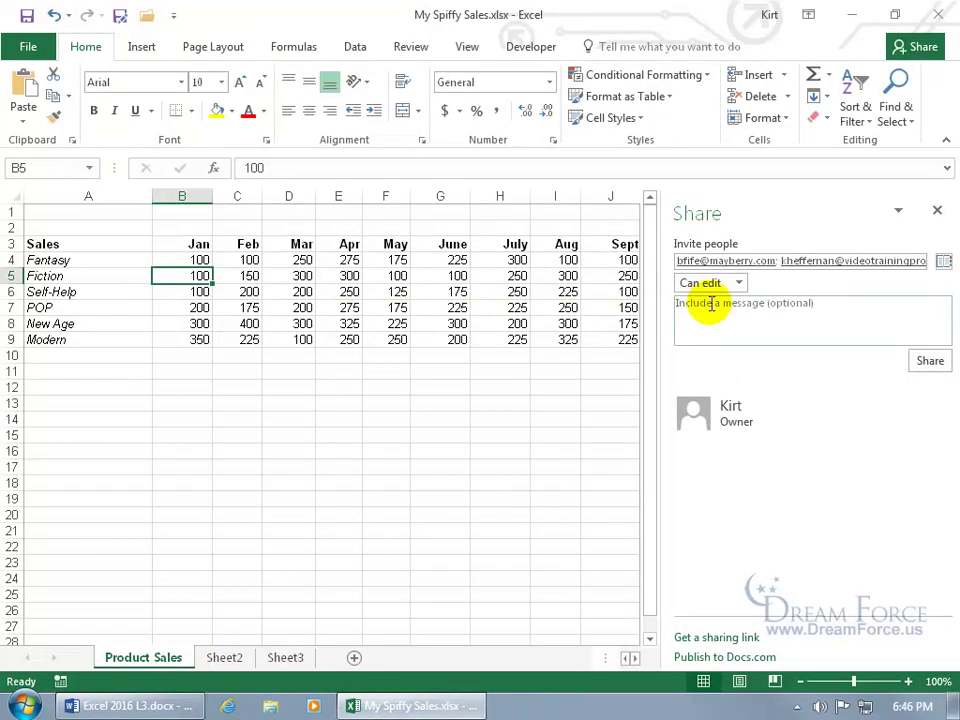
Remove both invitees' addresses from the Invite people box.
click(788, 260)
key(BackSpace)
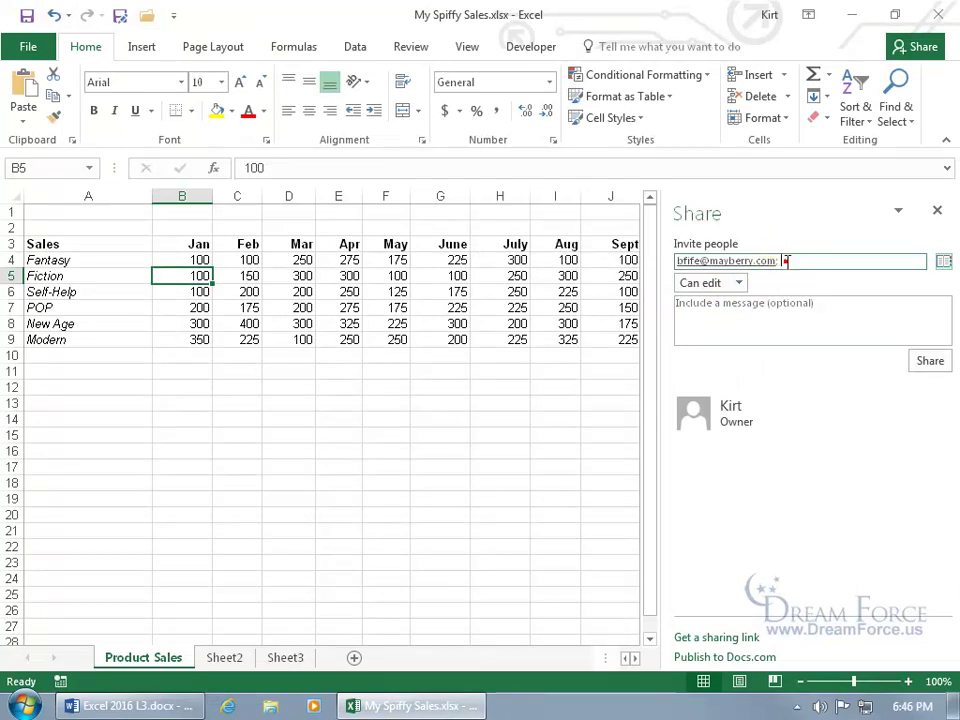
click(786, 260)
key(BackSpace)
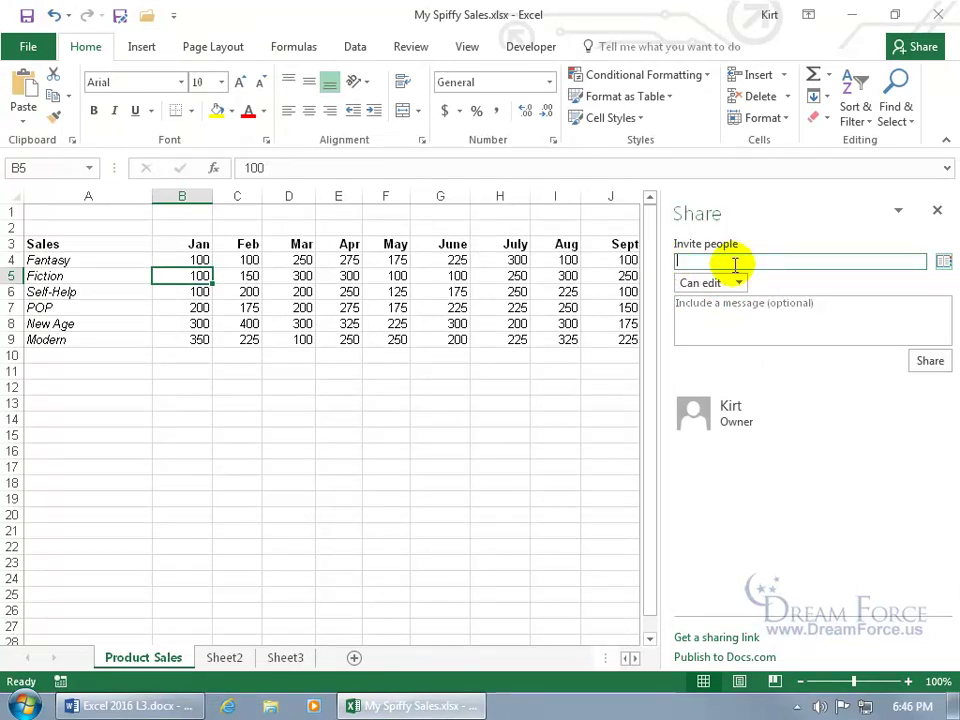
Share the workbook with one suggested contact at Can view permission.
text(kheff)
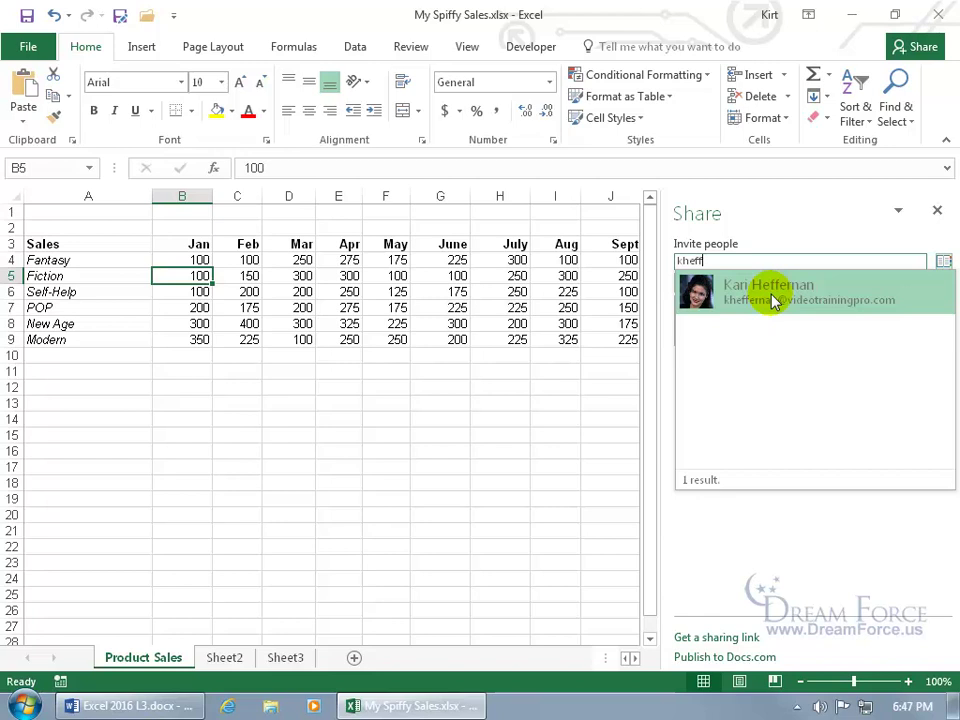
click(773, 300)
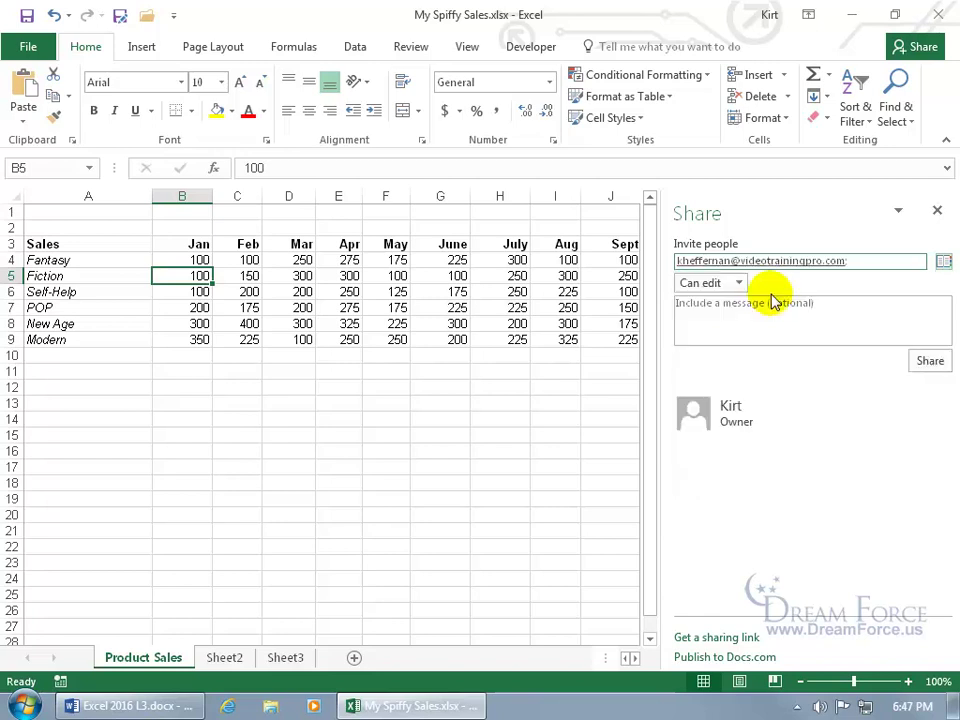
click(739, 283)
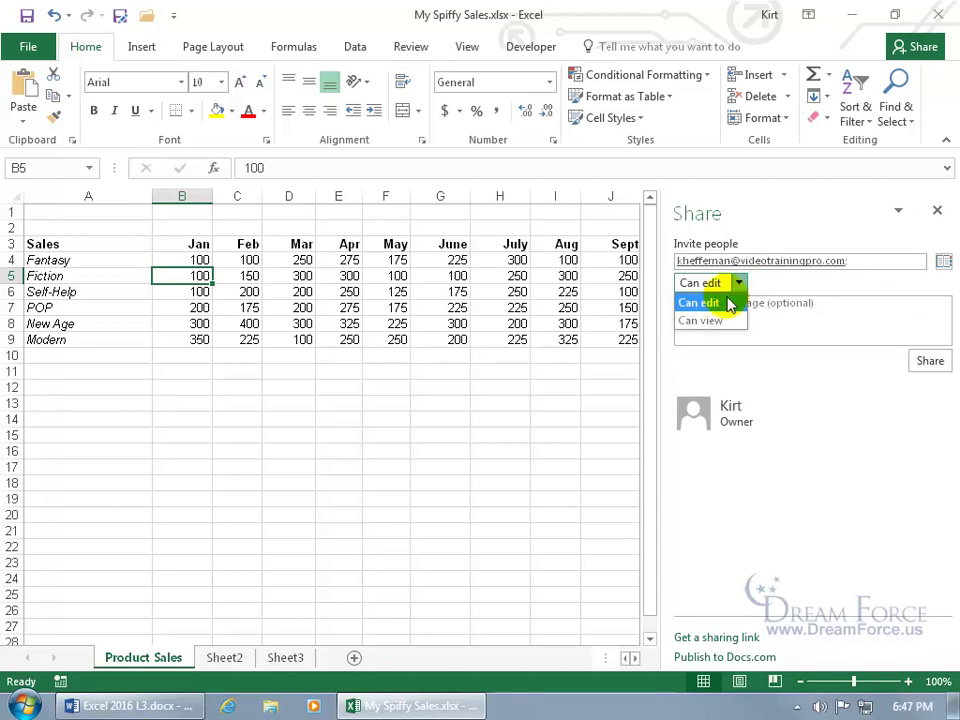
click(720, 318)
click(748, 313)
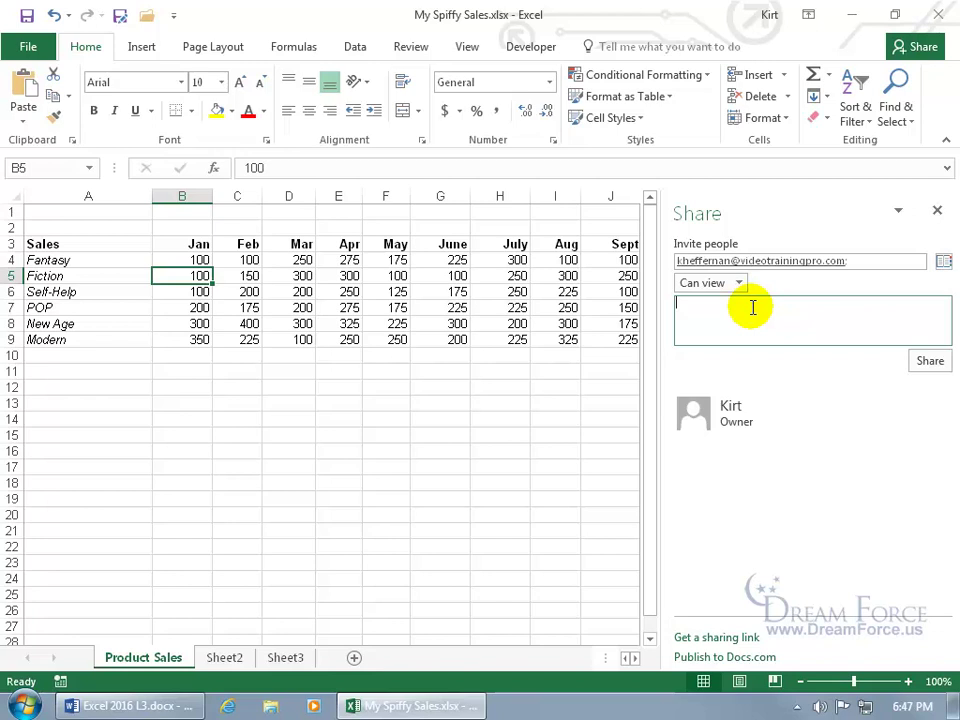
click(926, 362)
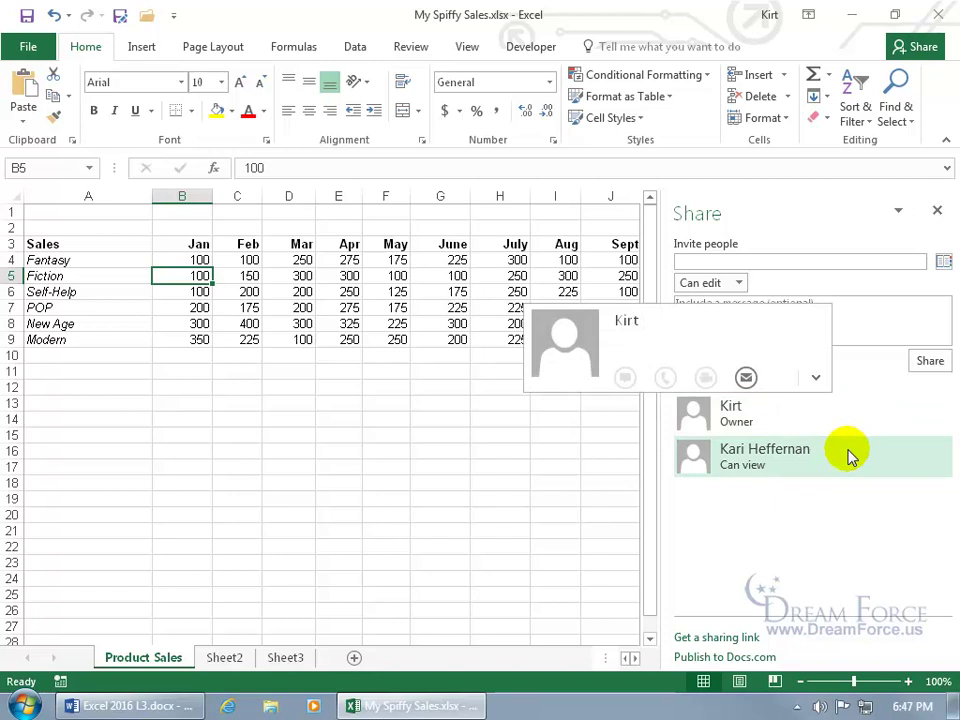
Leave the new viewer at view-only access, then close and reopen the Share pane.
mouse_move(851, 456)
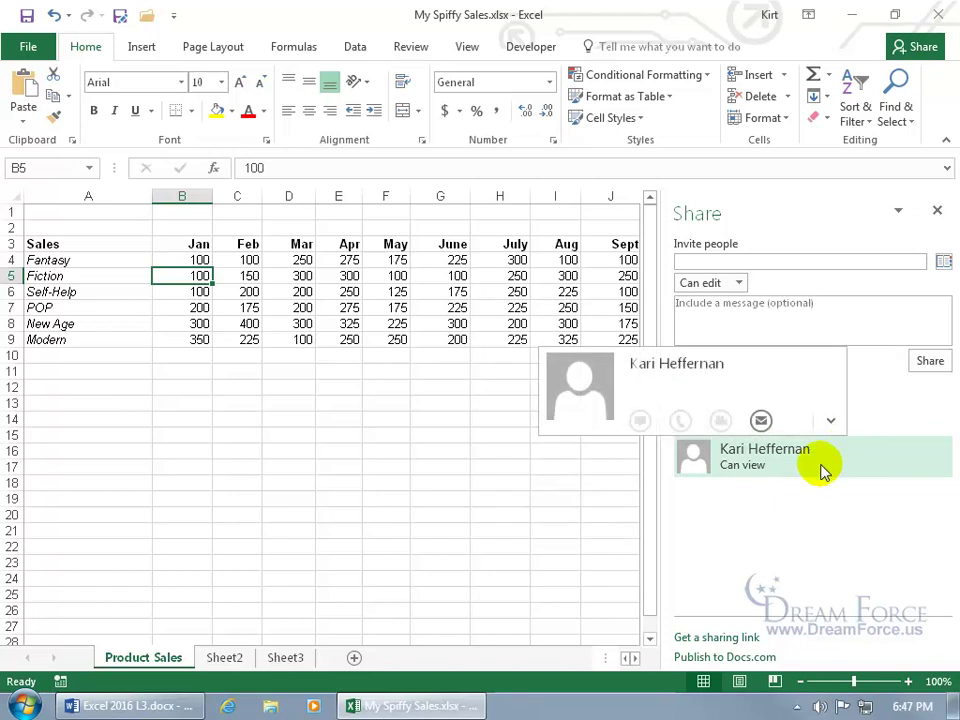
right_click(763, 470)
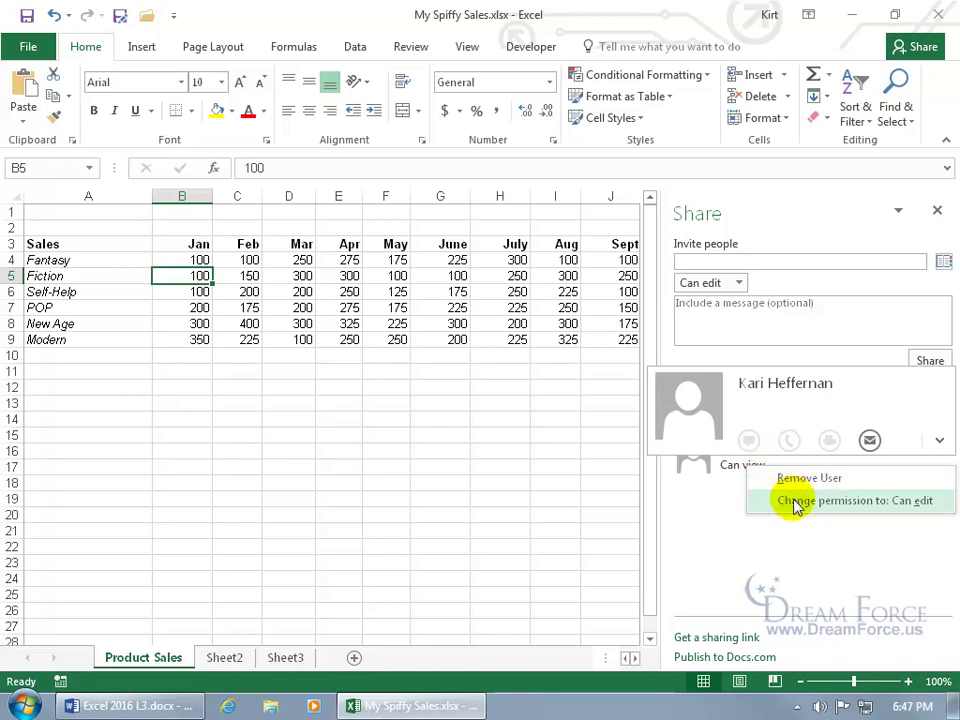
click(696, 497)
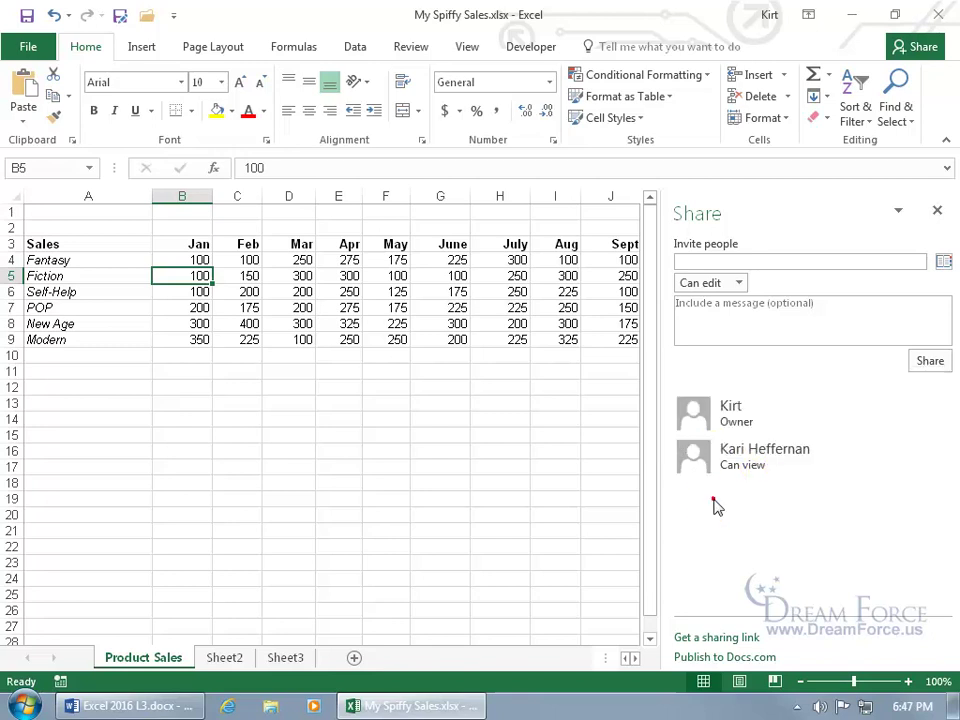
click(936, 209)
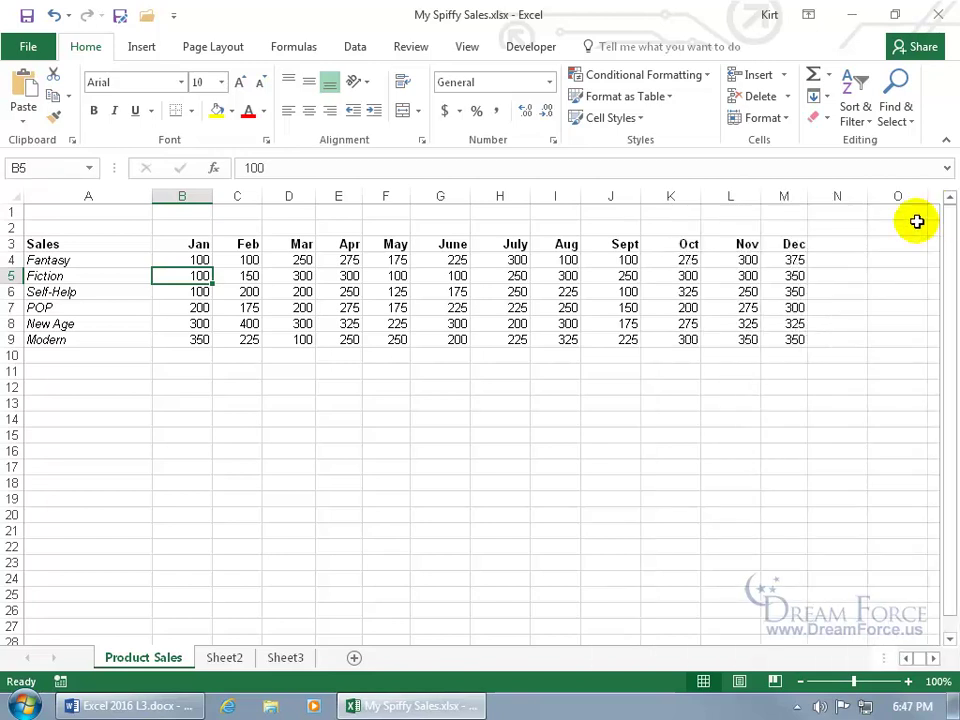
click(920, 48)
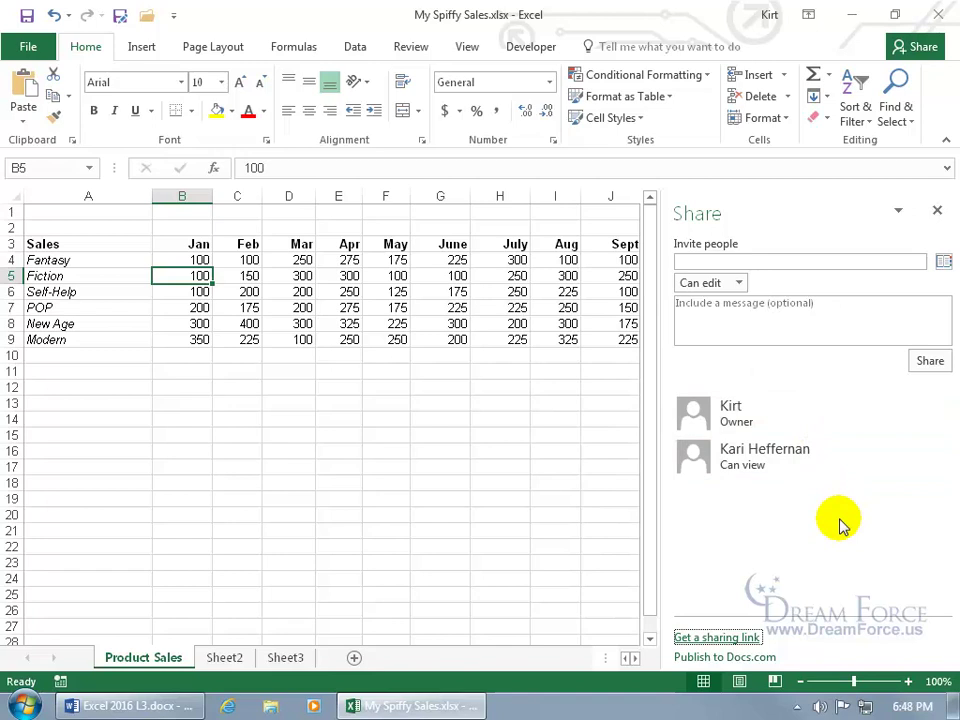
Create a view-only link, copy it, then copy it again from its 'Anyone with a view link' entry.
click(716, 638)
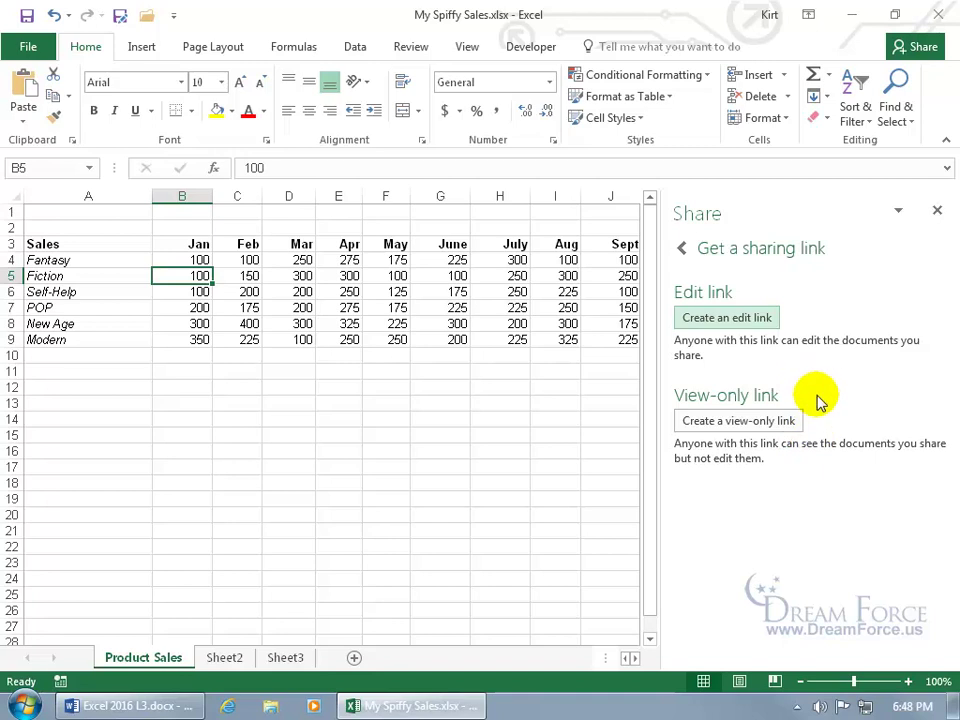
click(733, 421)
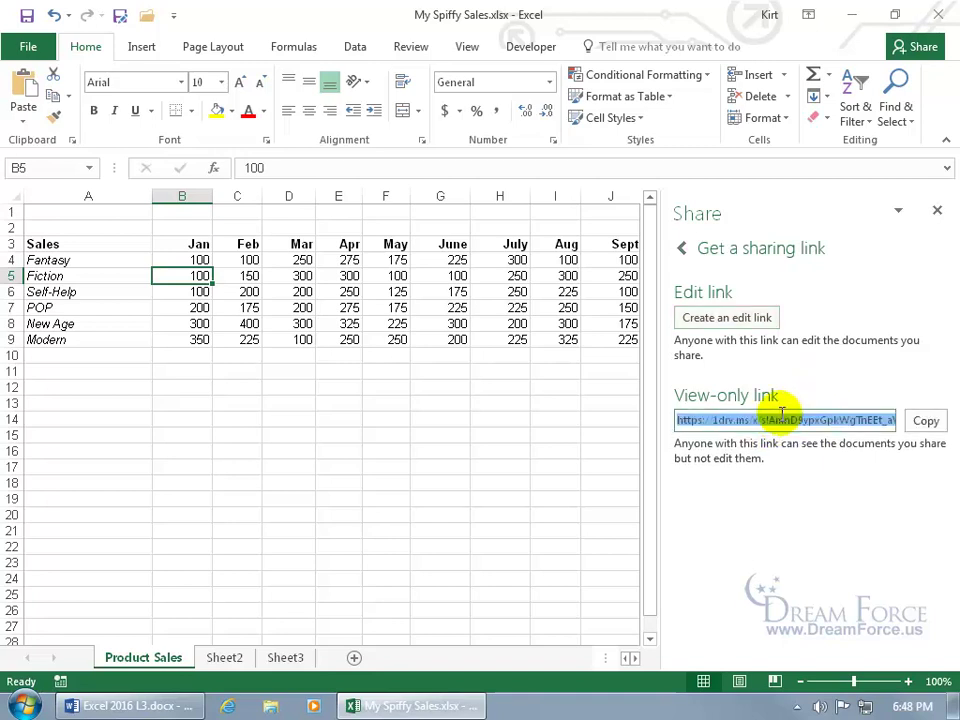
click(922, 424)
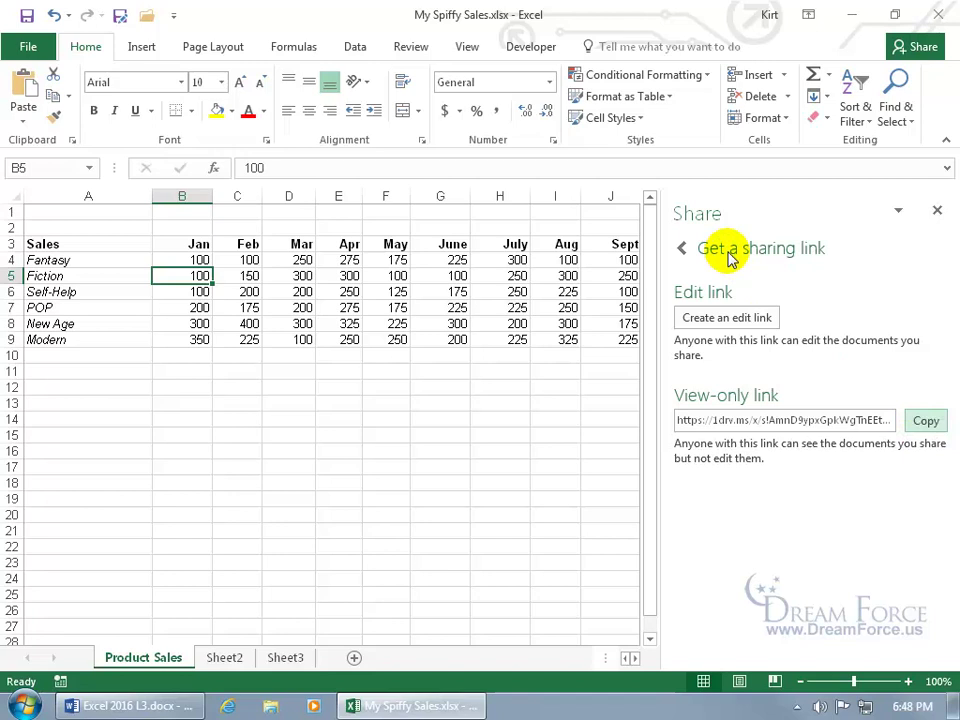
click(682, 250)
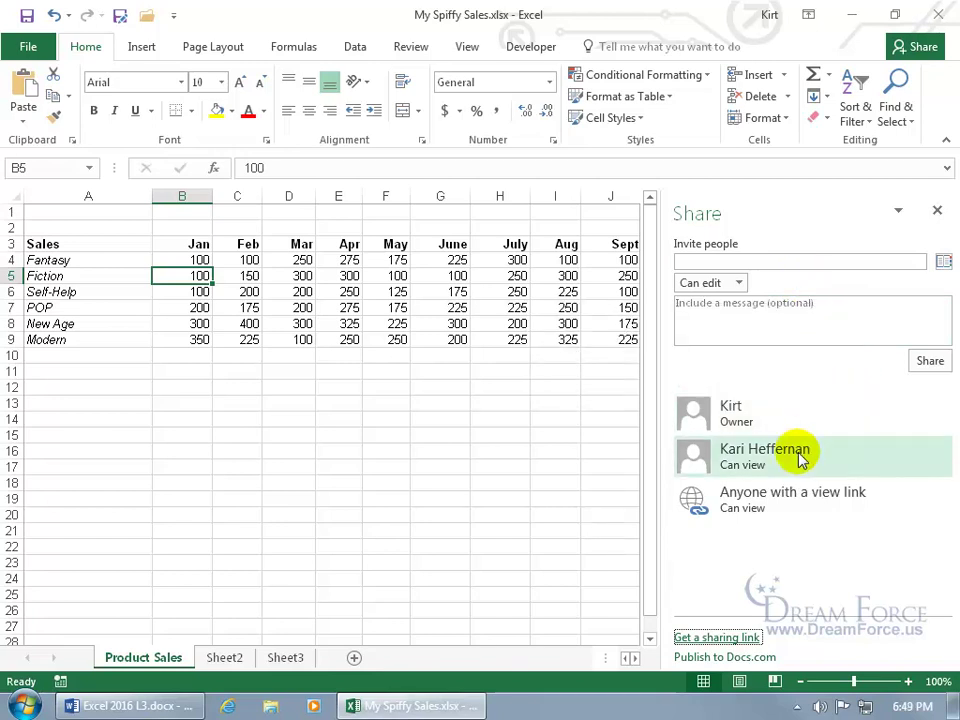
right_click(778, 505)
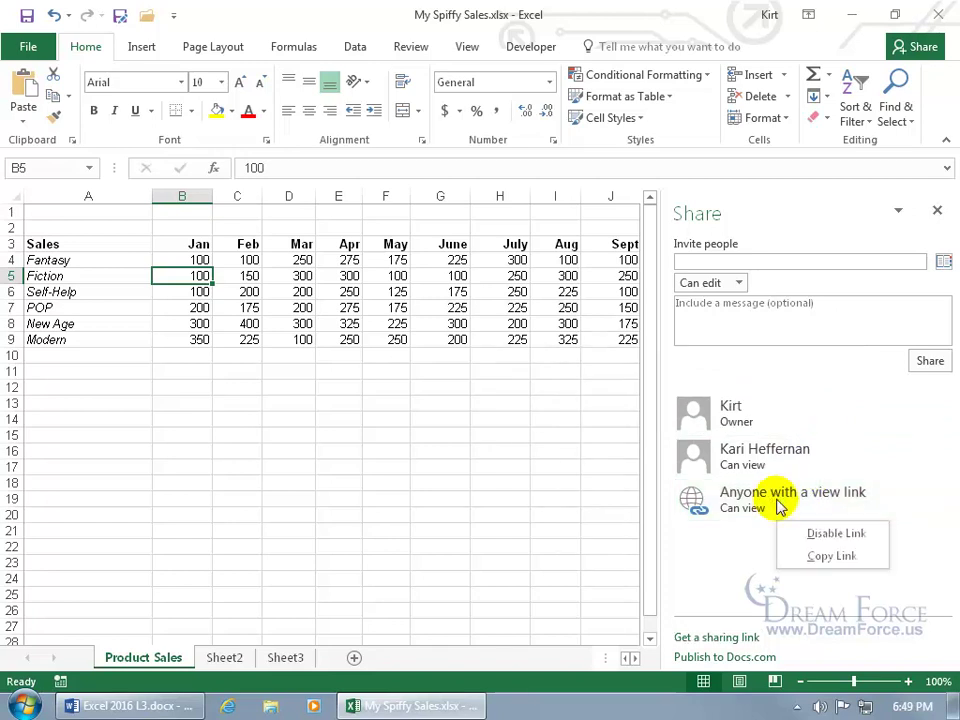
click(790, 556)
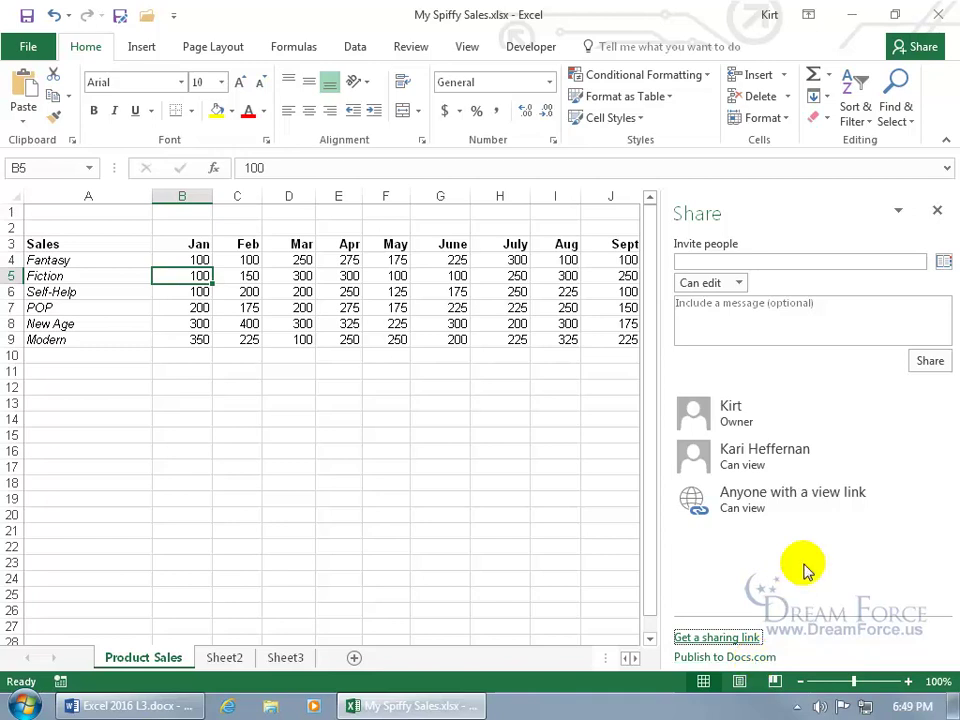
Close the Share pane and sign out of the Microsoft account from Account settings.
click(937, 210)
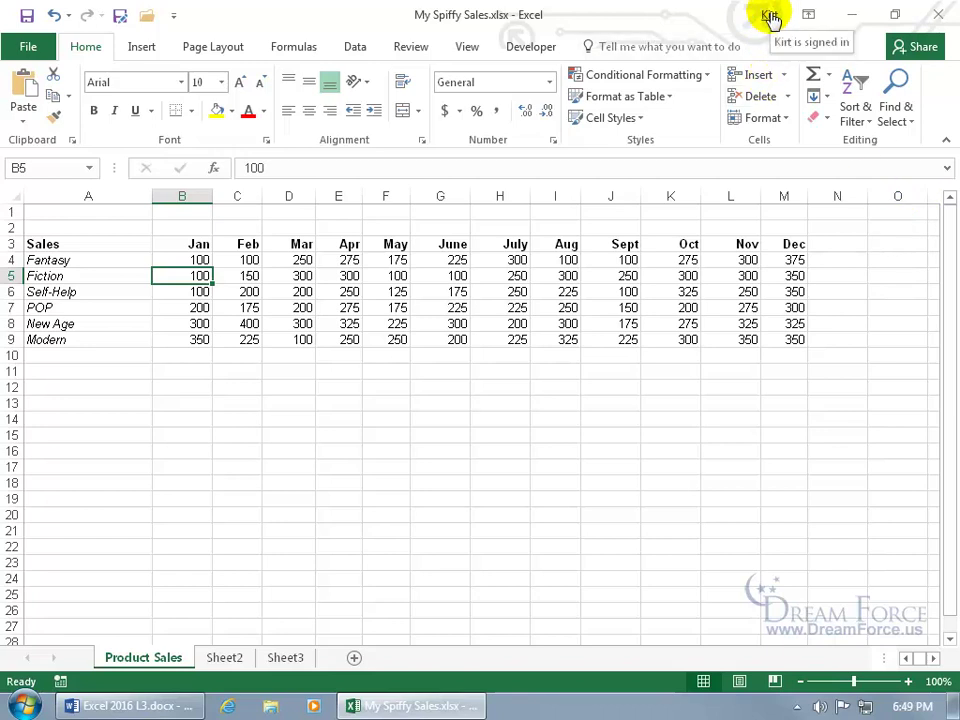
click(771, 18)
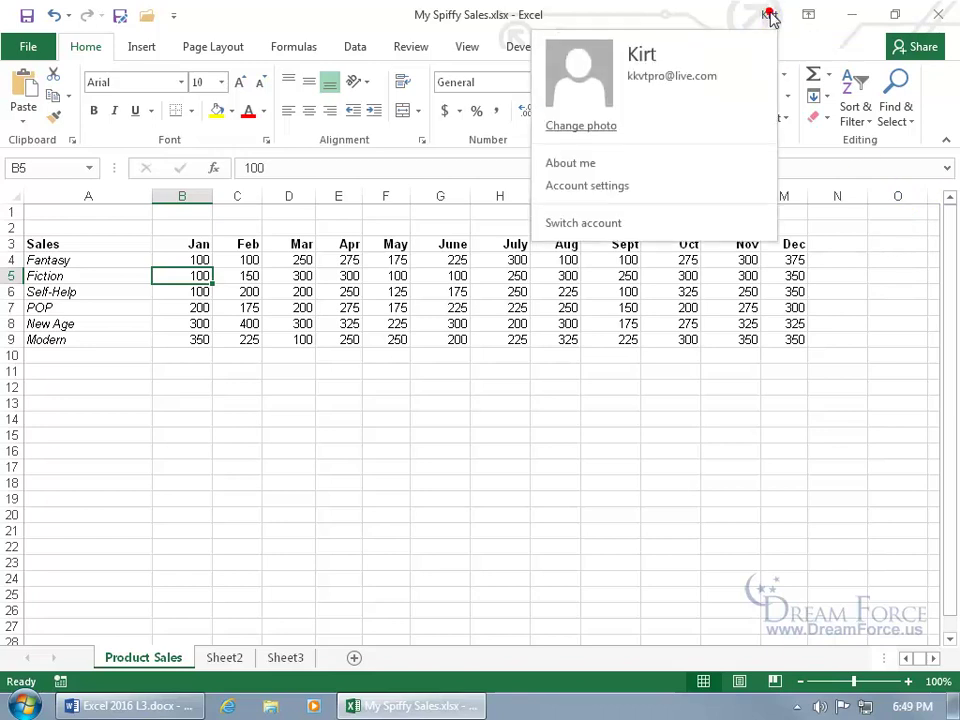
click(611, 185)
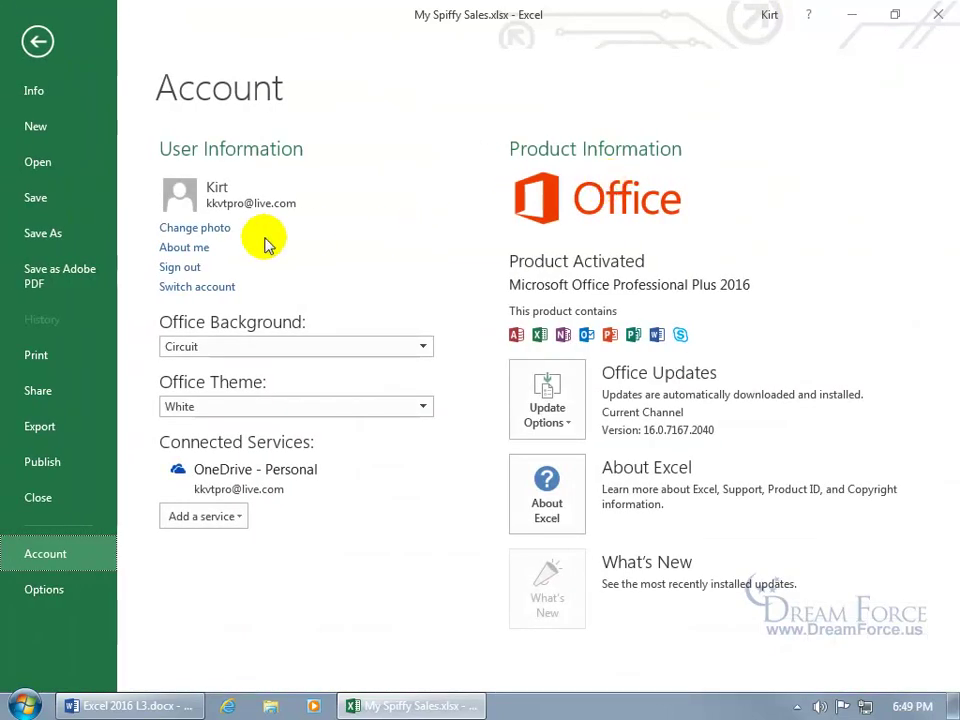
click(184, 270)
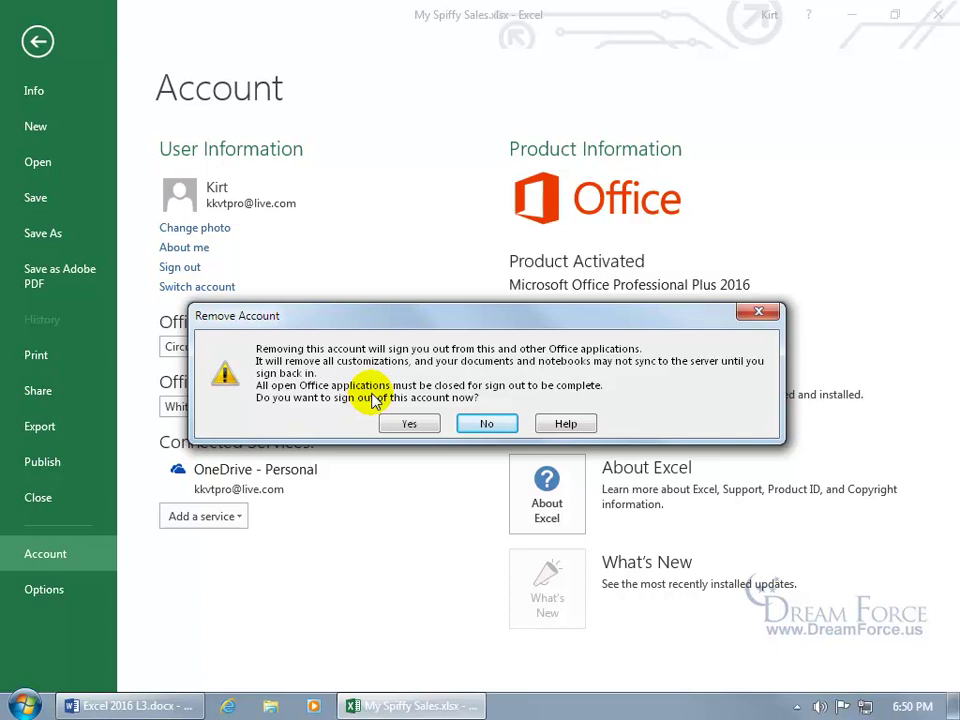
click(412, 424)
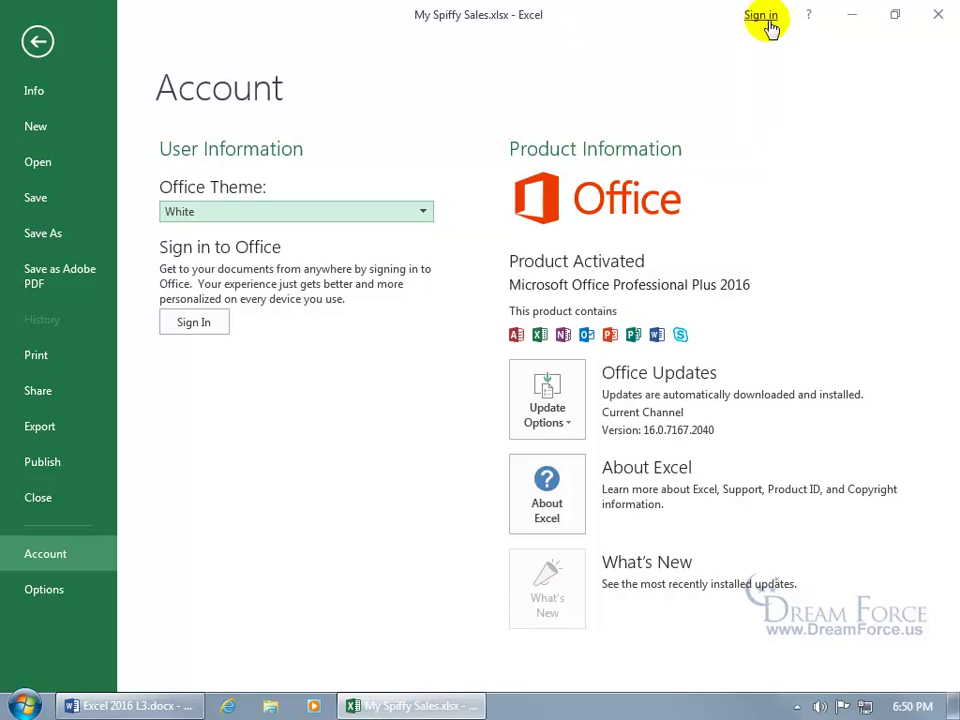
Close the workbook and go to skydrive.live.com in Internet Explorer, which redirects to OneDrive.
click(934, 17)
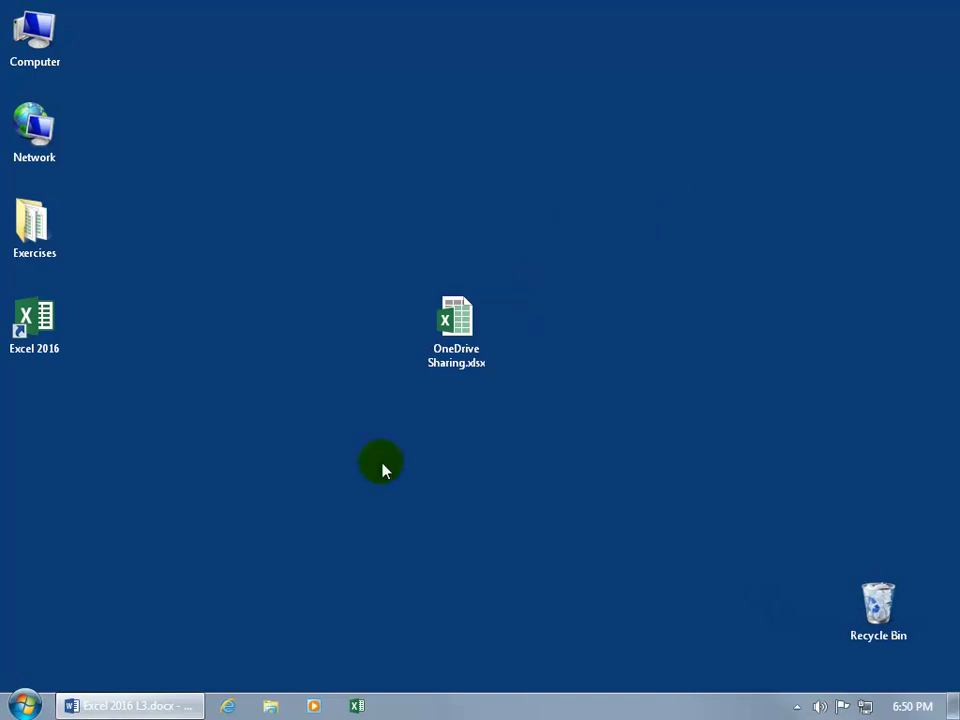
click(228, 706)
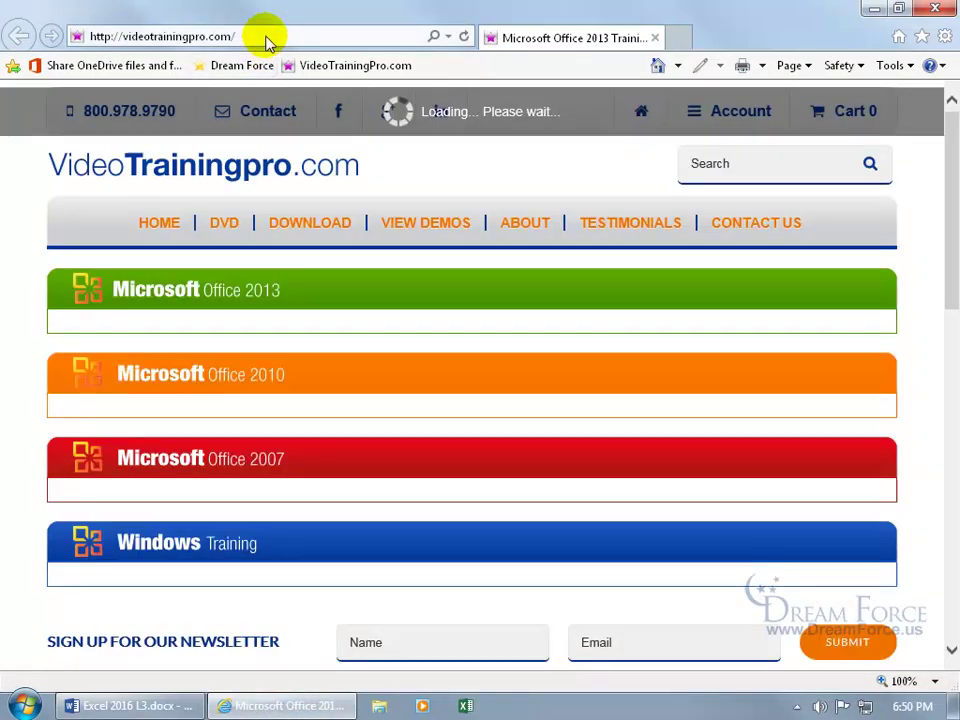
click(265, 34)
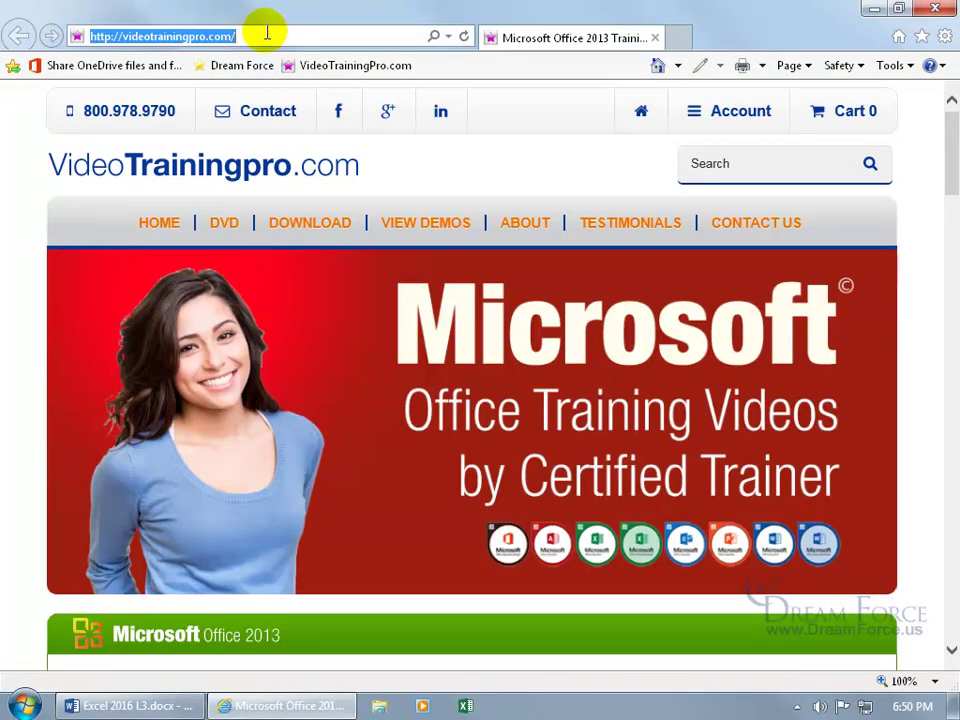
text(skydrive.live)
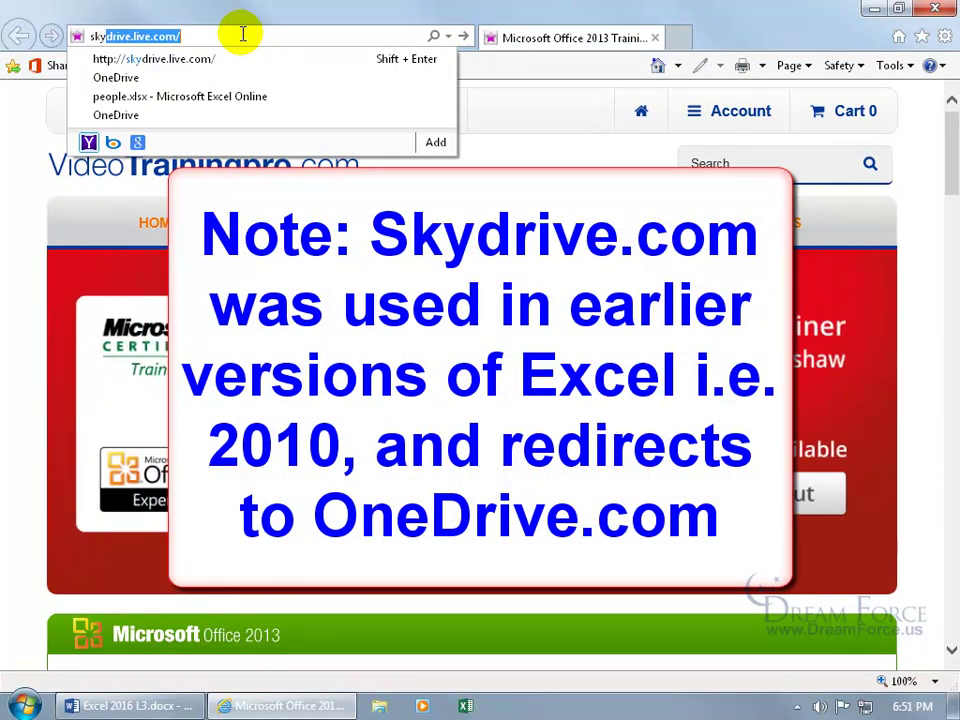
key(Return)
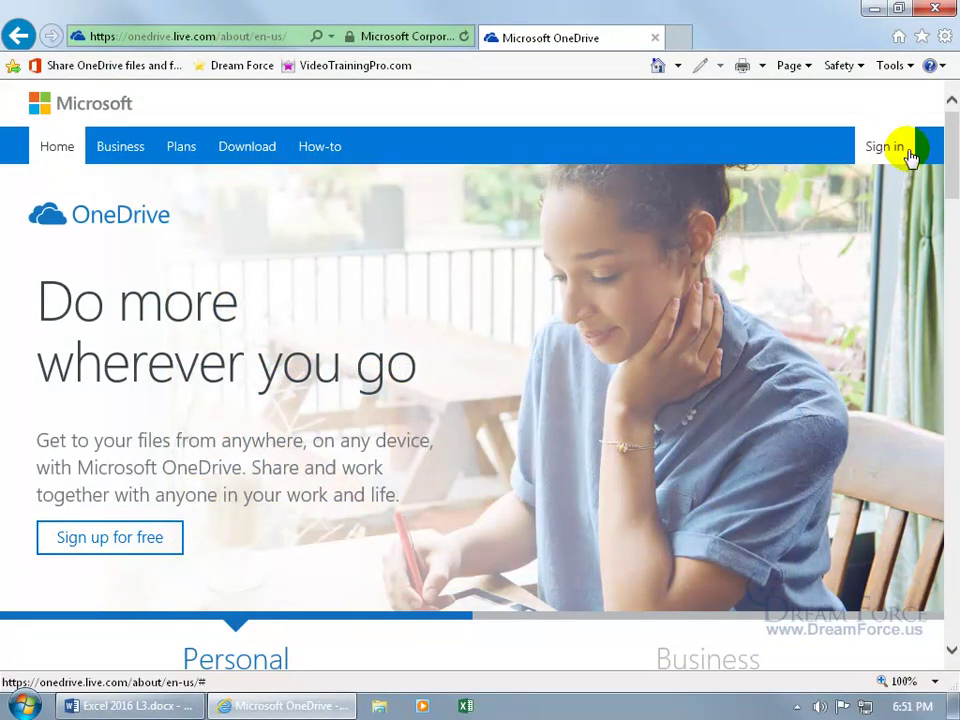
Sign in to OneDrive with the prefilled Microsoft account and its password.
click(897, 153)
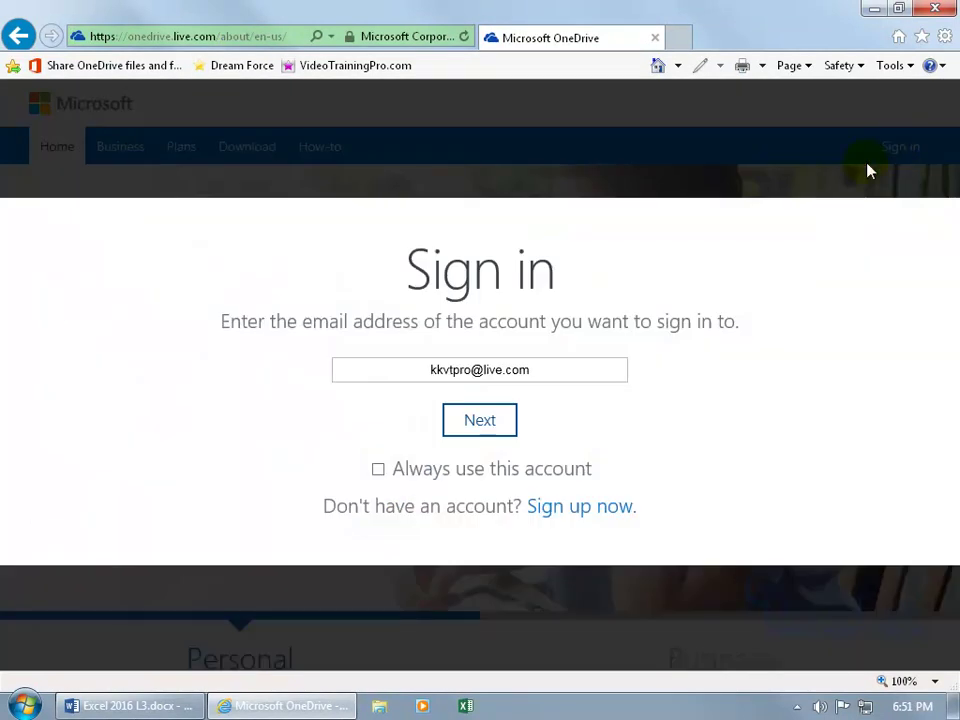
click(485, 420)
text(•••)
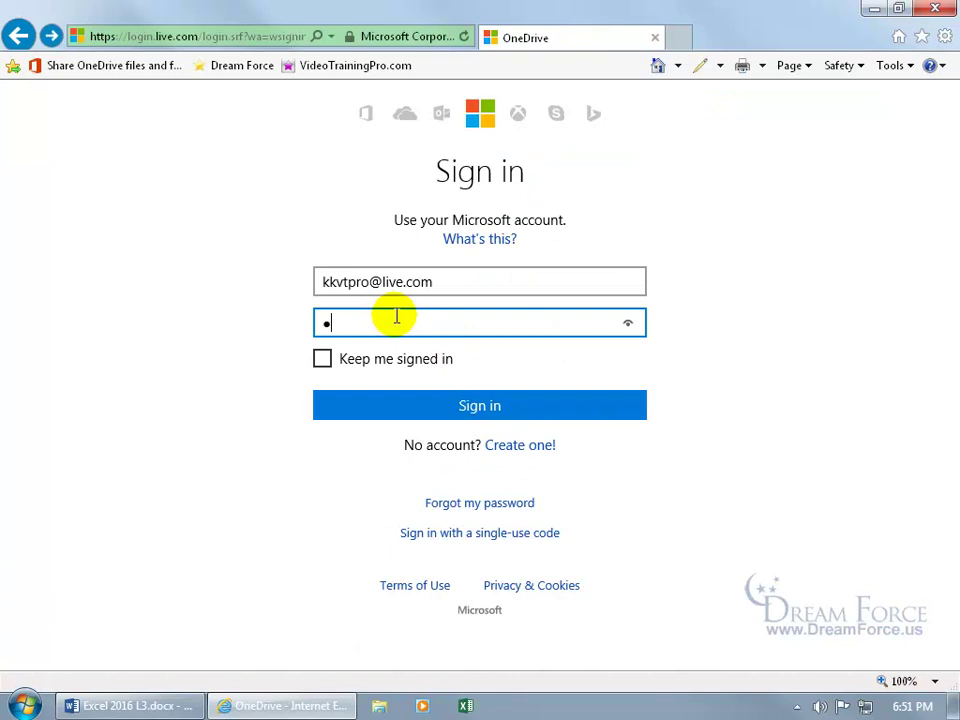
text(••••••)
key(Return)
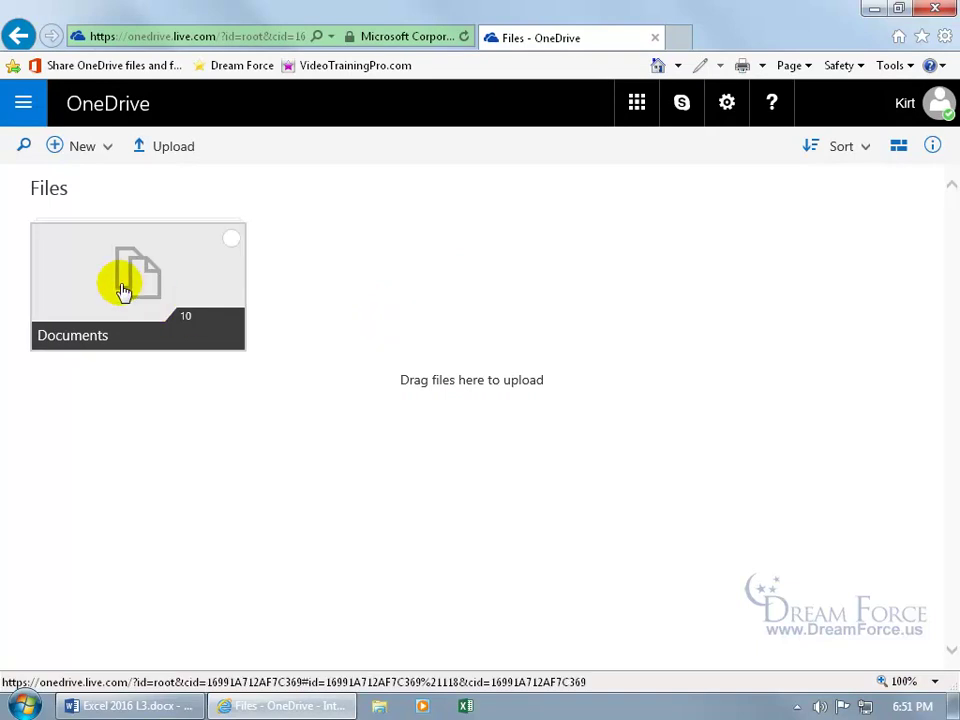
Open the Documents folder, switch its files to List view, then back to Tiles.
click(123, 291)
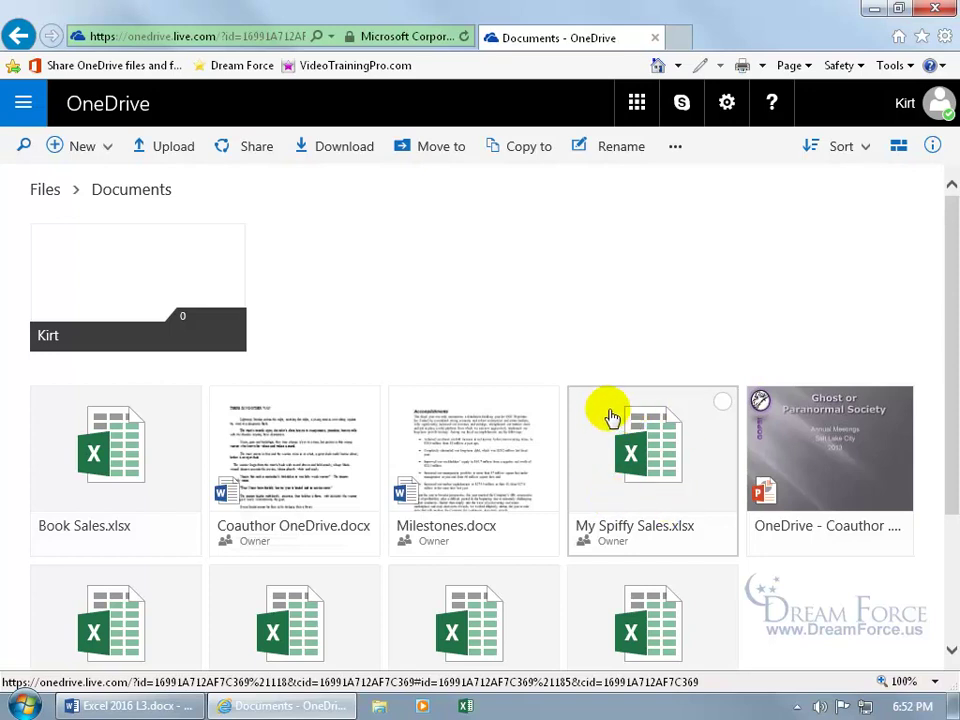
click(897, 150)
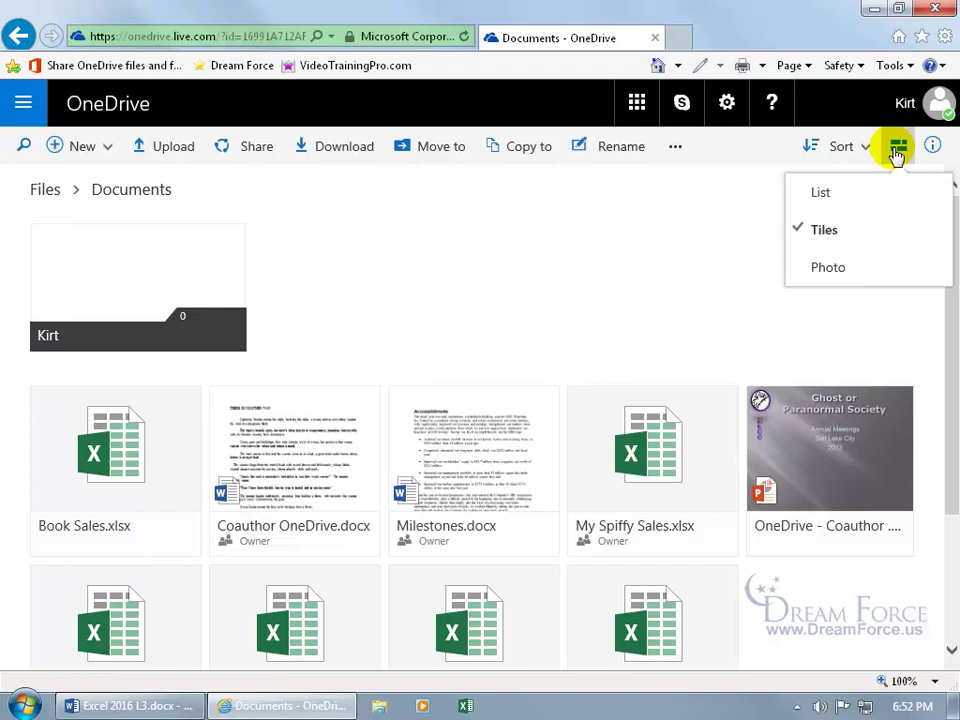
click(840, 193)
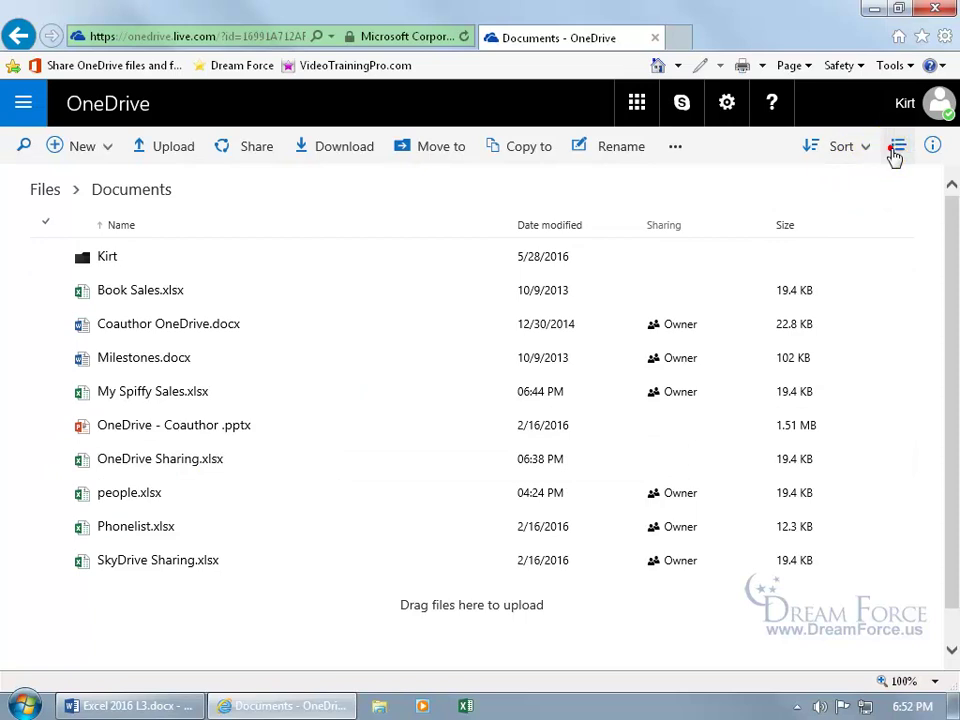
click(897, 150)
click(836, 236)
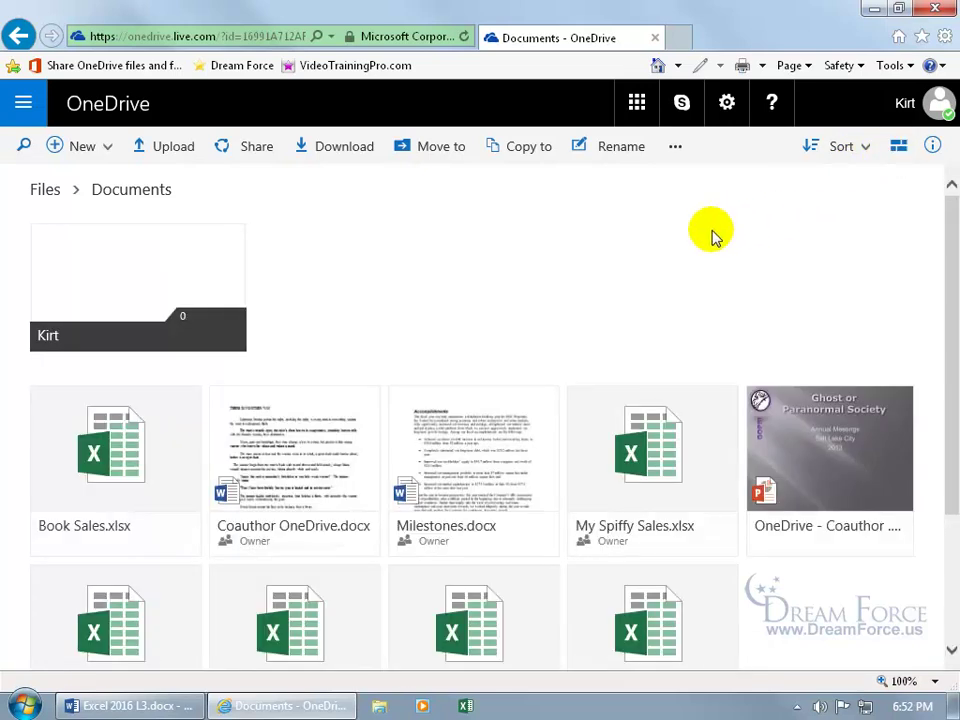
Select only My Spiffy Sales.xlsx, briefly checking and unchecking Milestones.docx, and open its context menu.
click(722, 404)
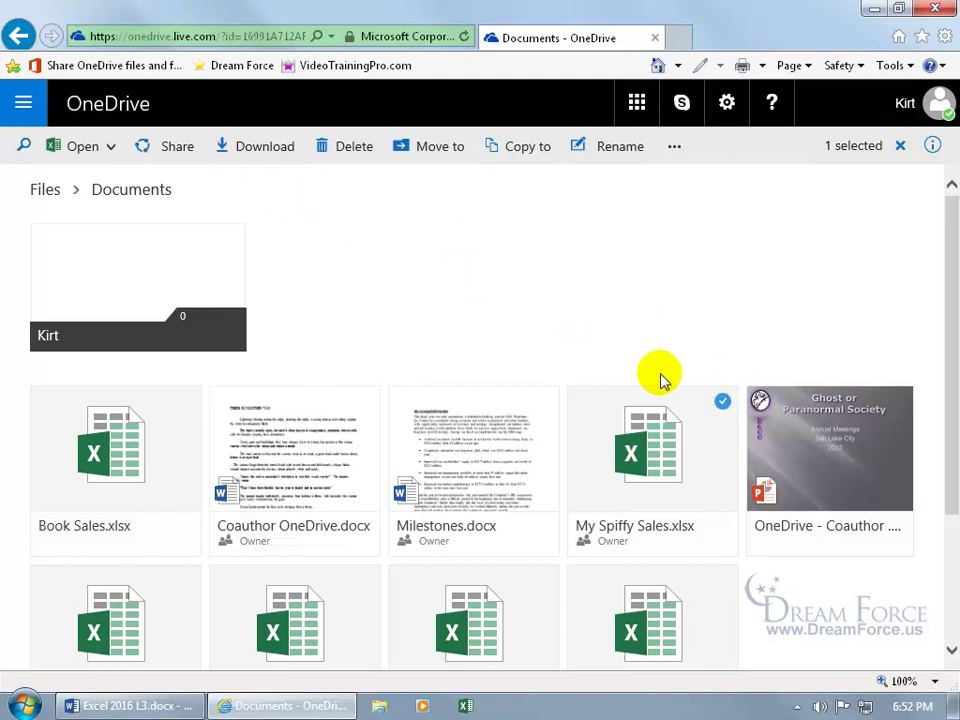
click(544, 402)
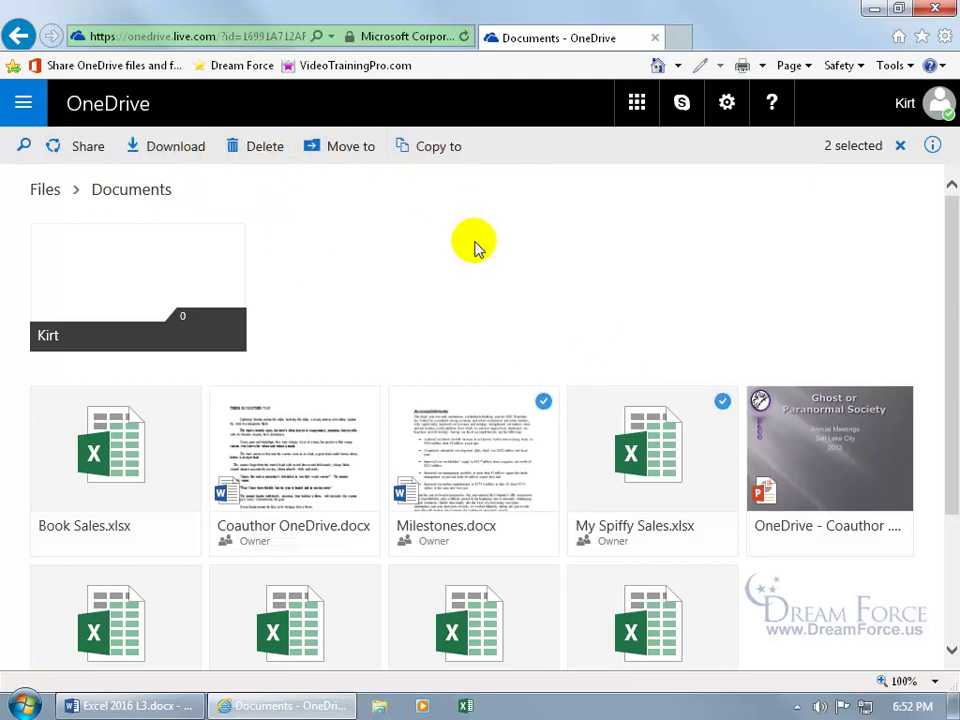
click(542, 401)
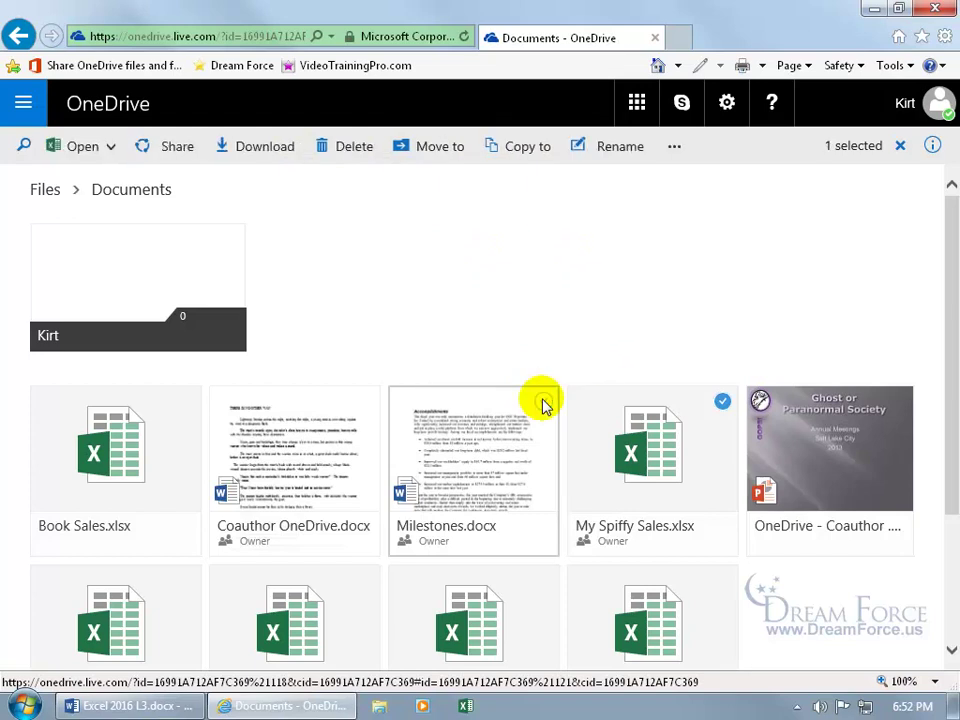
right_click(635, 429)
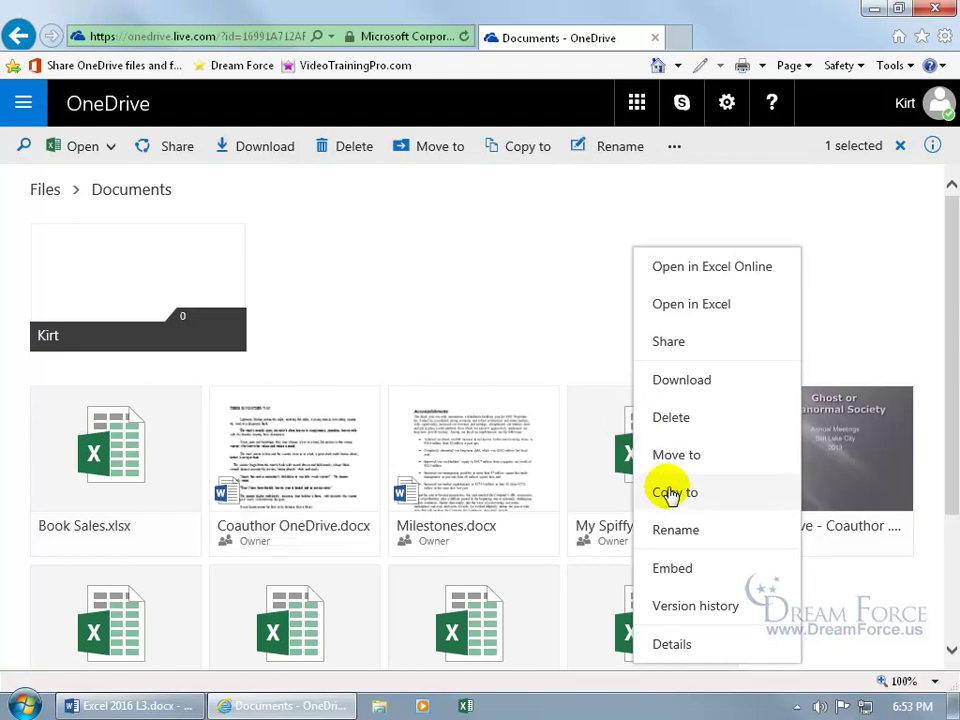
In the workbook's Details pane, remove the view link and stop sharing with the invited person.
click(677, 645)
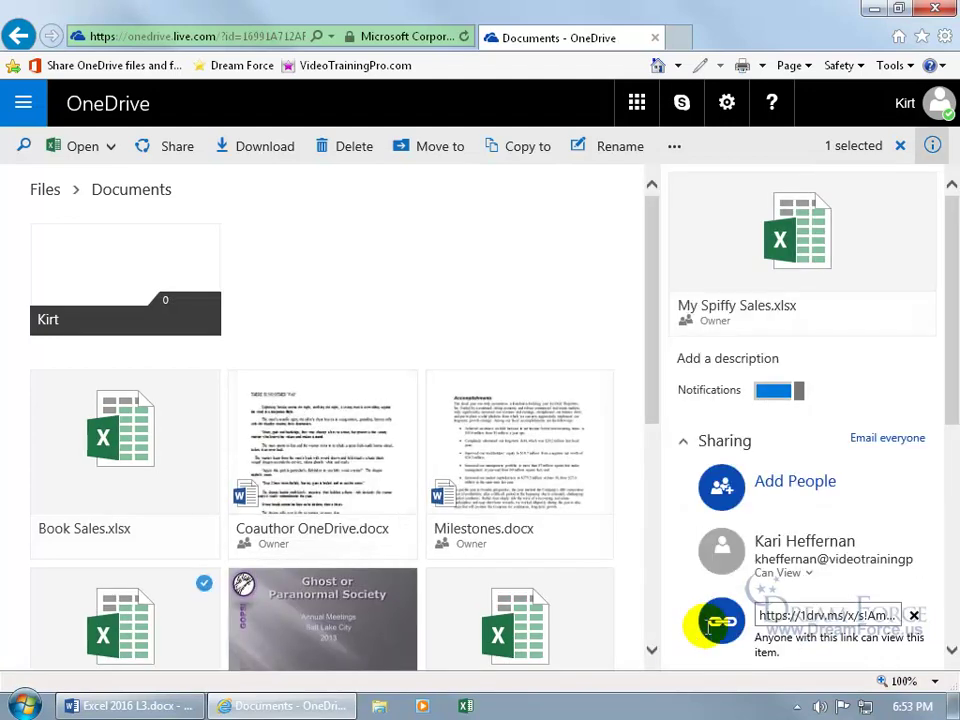
drag(952, 418, 900, 457)
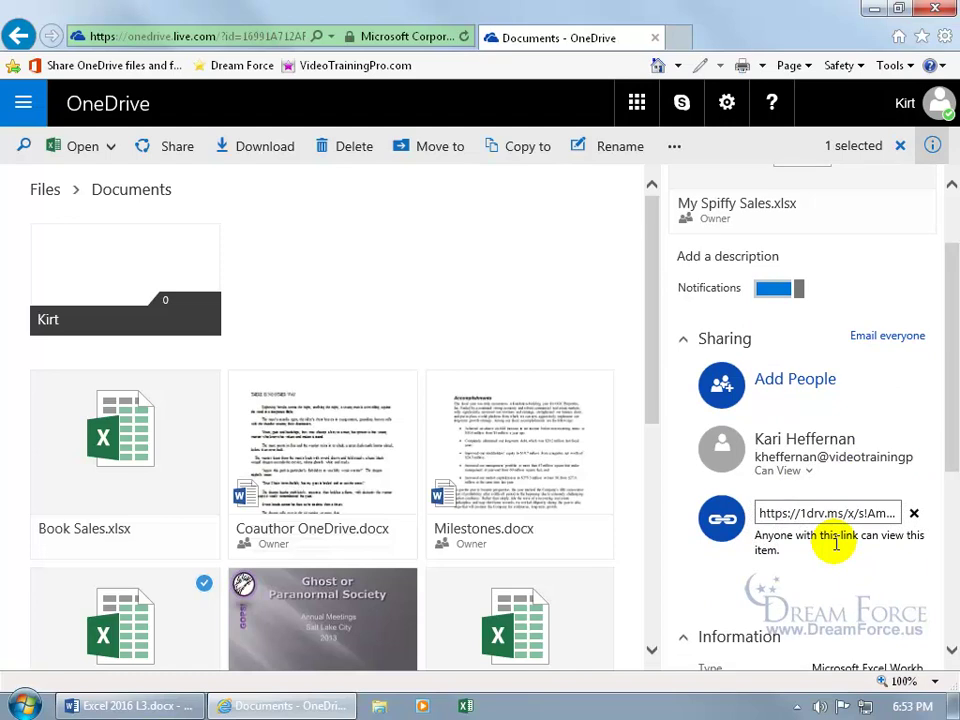
click(914, 513)
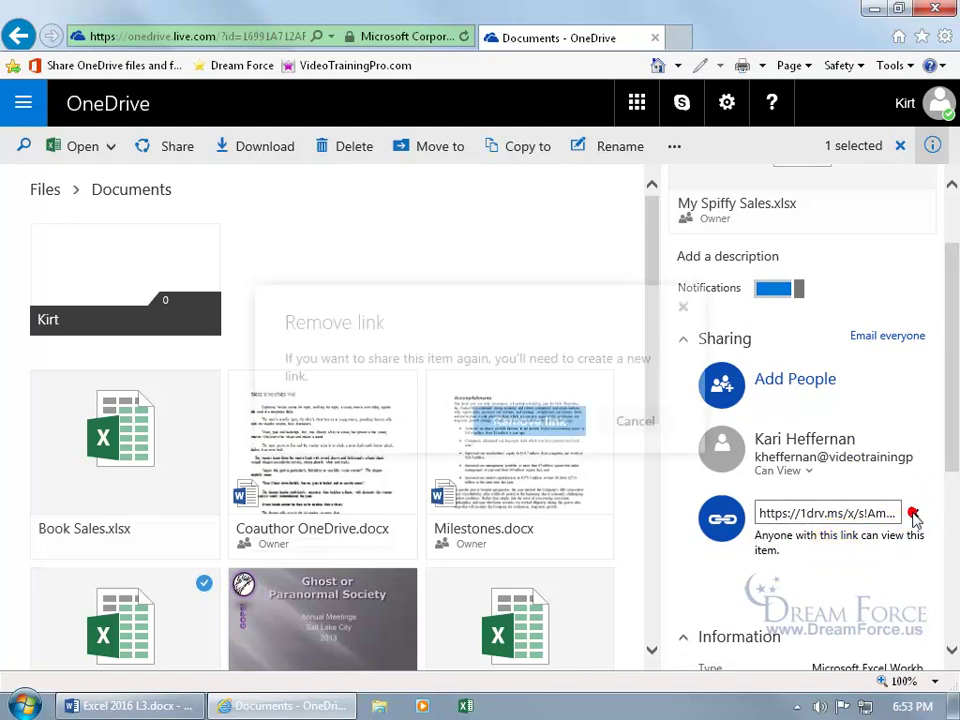
click(545, 428)
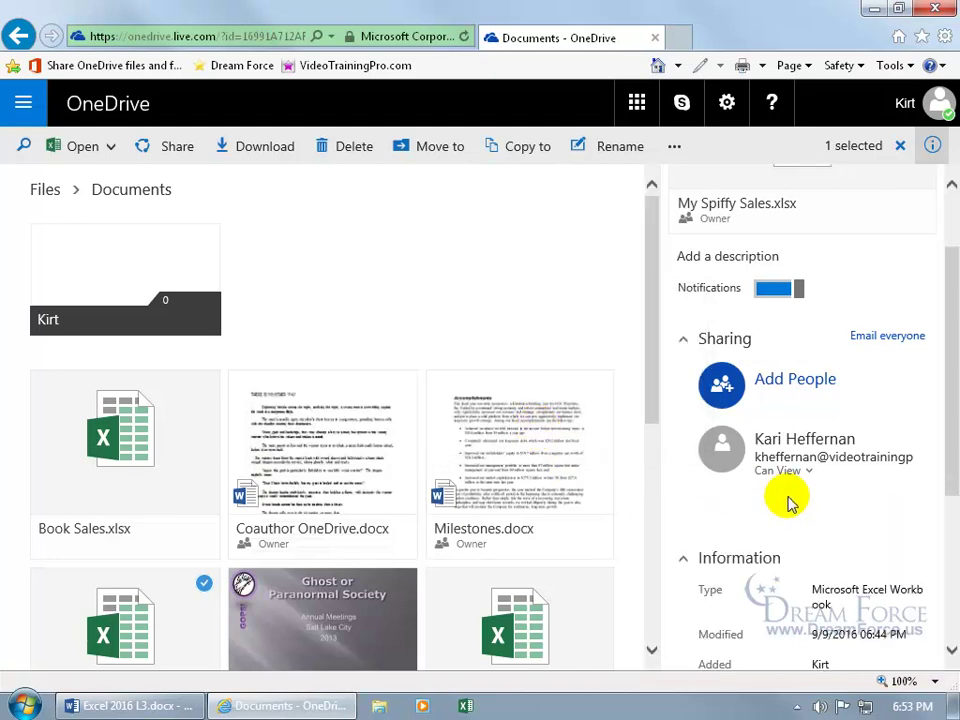
click(805, 470)
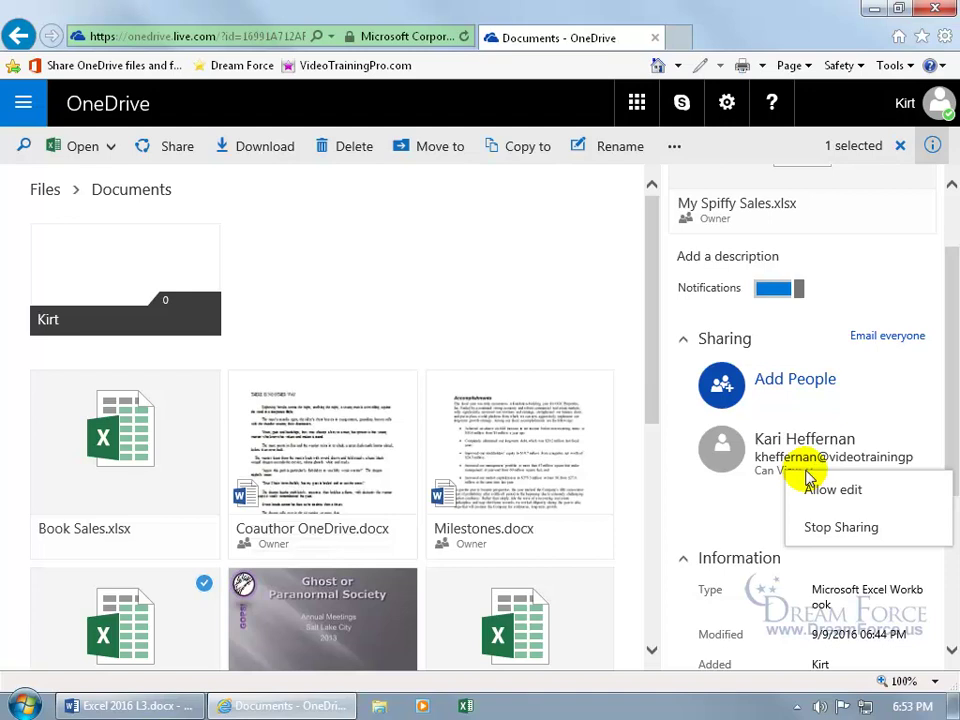
click(824, 528)
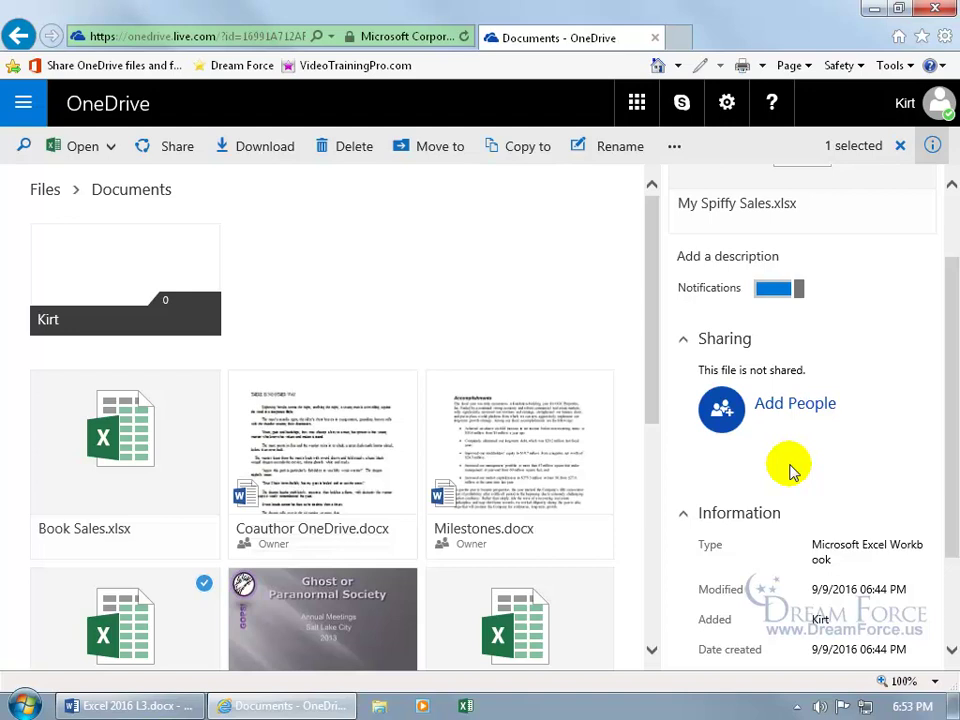
Reshare My Spiffy Sales with Allow editing off, generate a view-only link, then close the Share dialog.
click(784, 404)
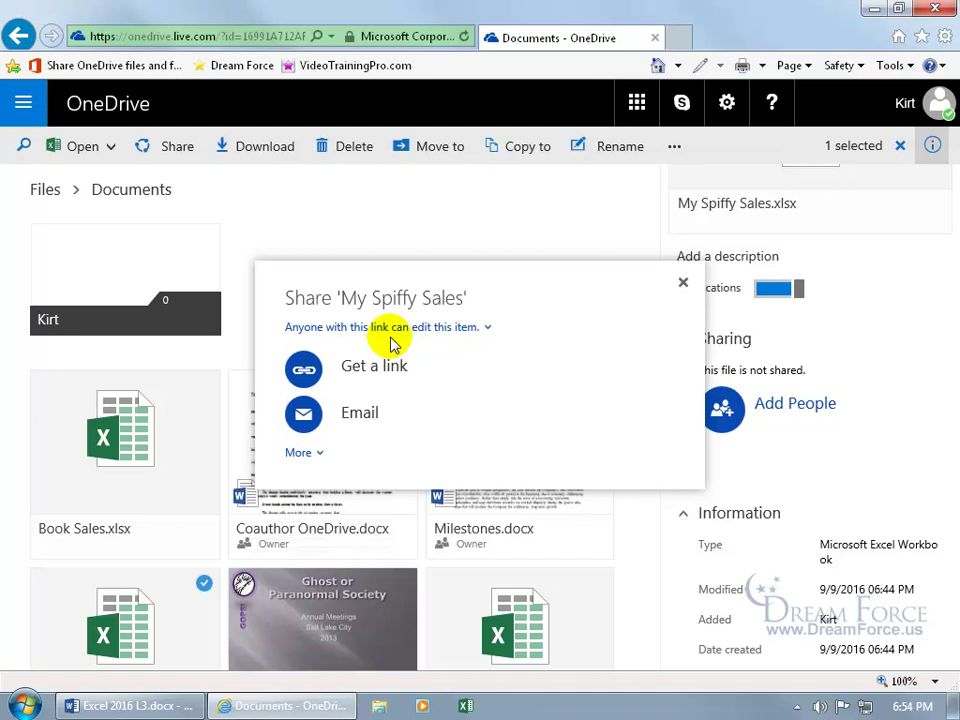
click(424, 334)
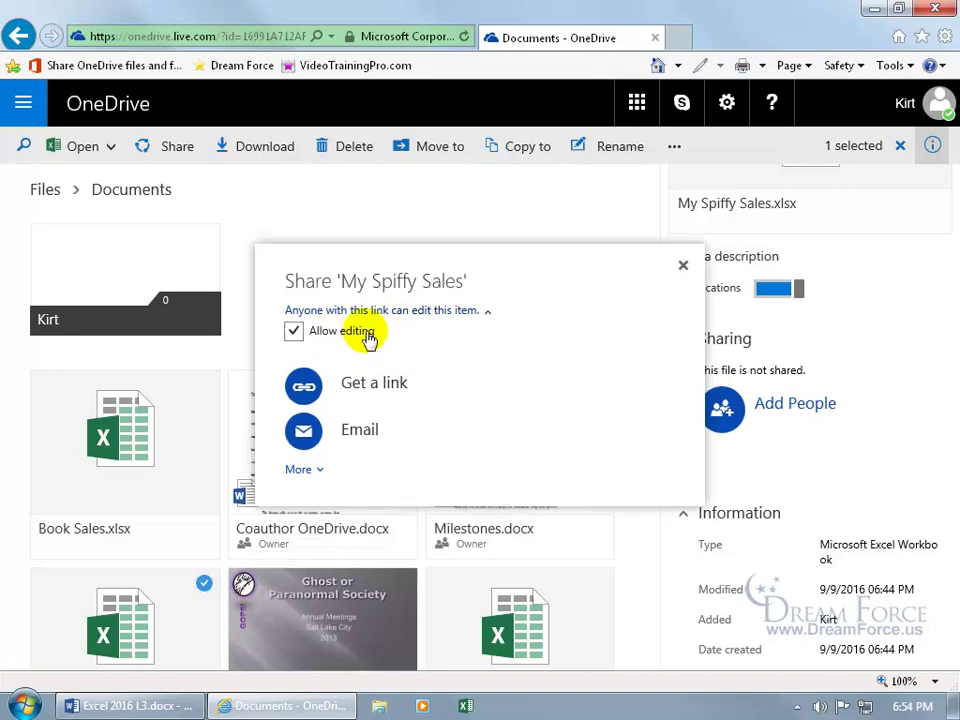
click(295, 333)
click(344, 340)
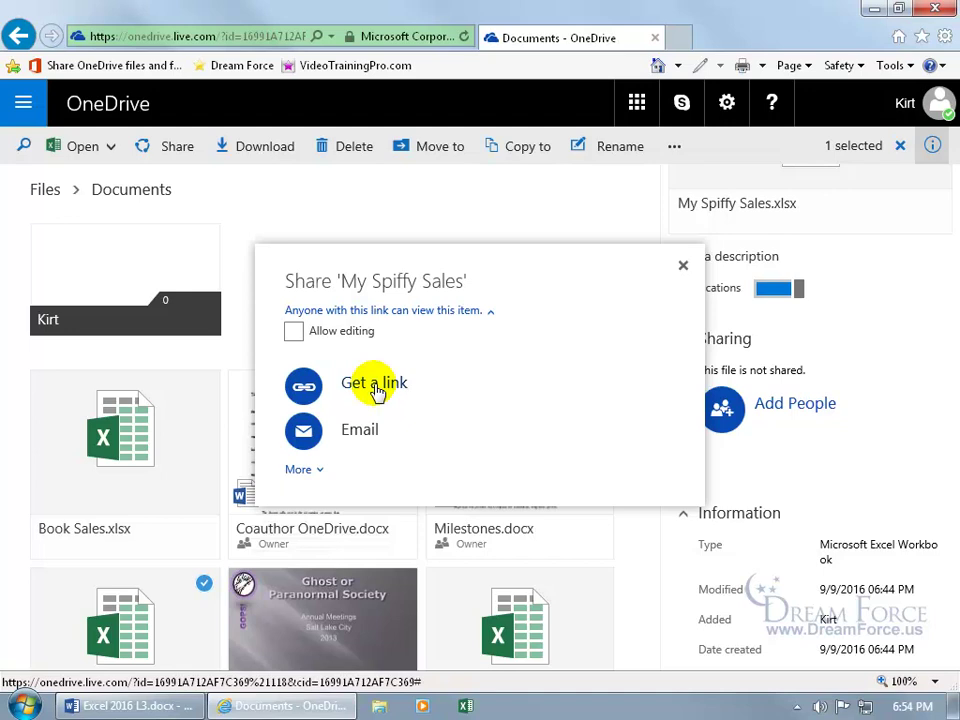
click(305, 470)
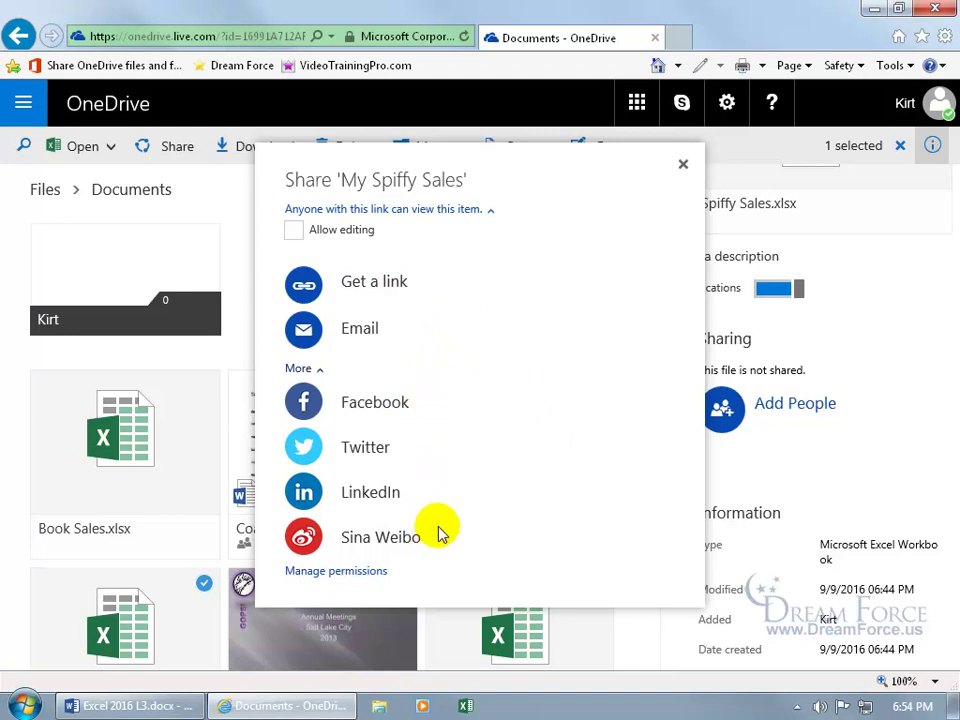
click(368, 291)
click(420, 283)
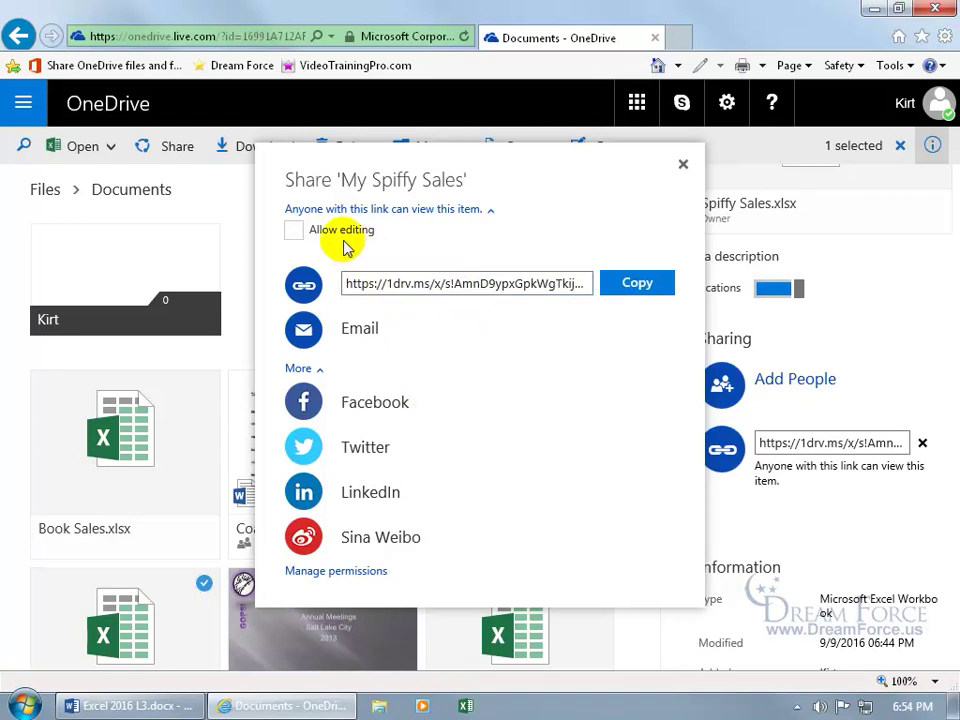
click(312, 327)
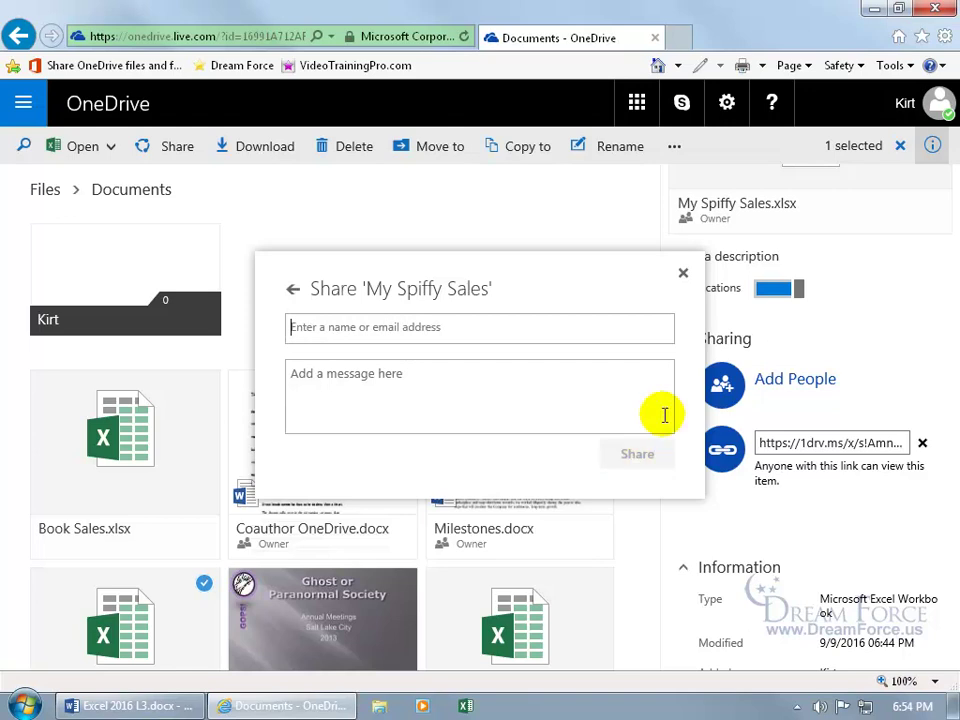
click(683, 273)
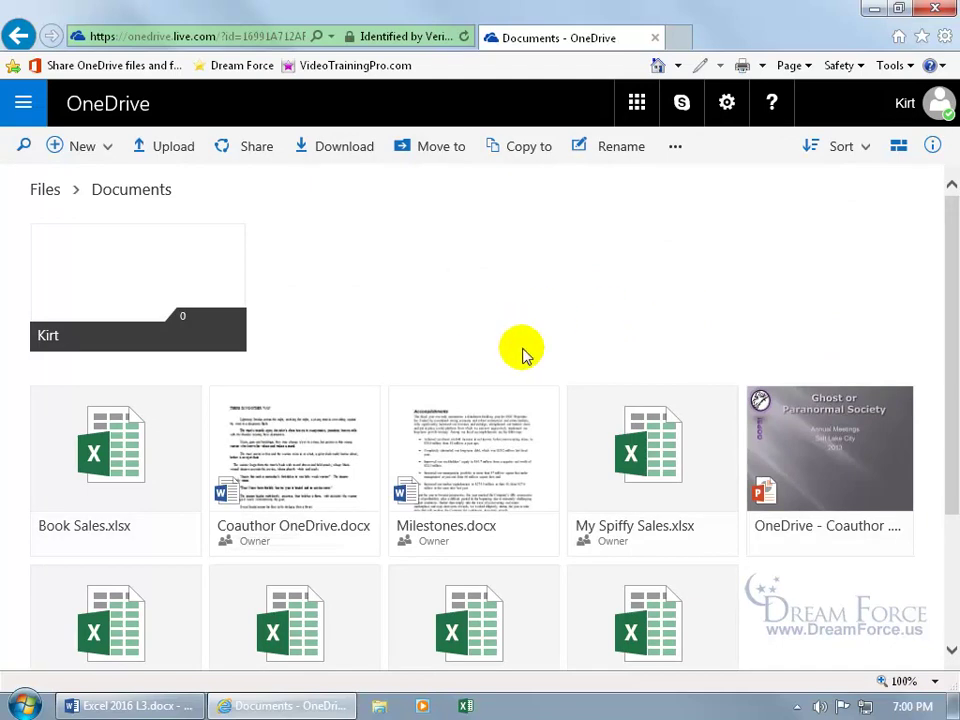
Open and close the Milestones.docx details pane a few times, then clear its selection.
right_click(497, 420)
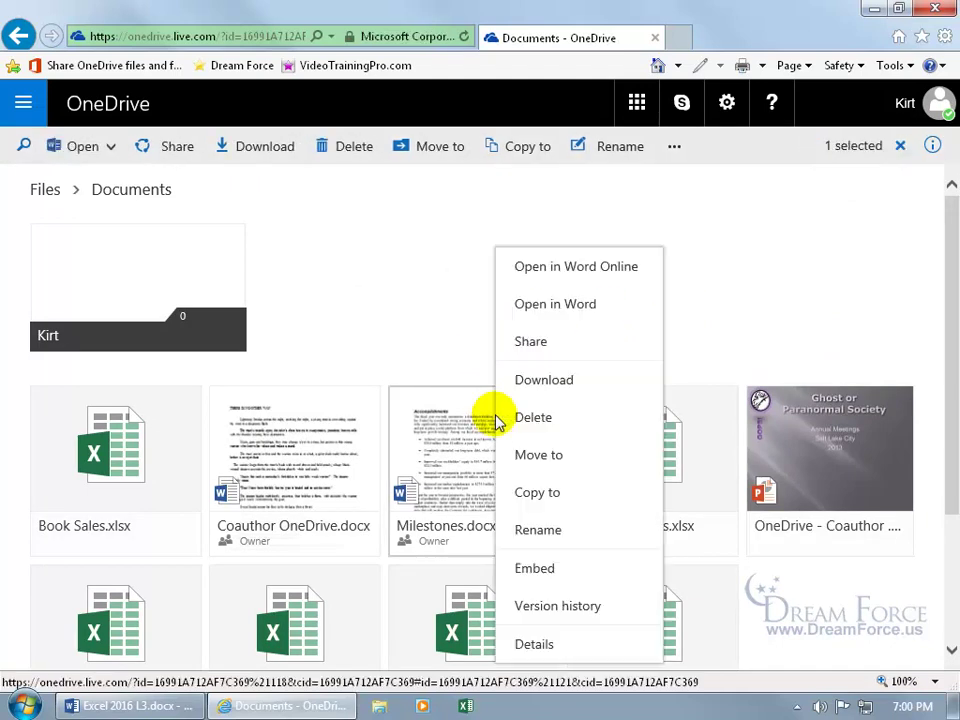
click(478, 324)
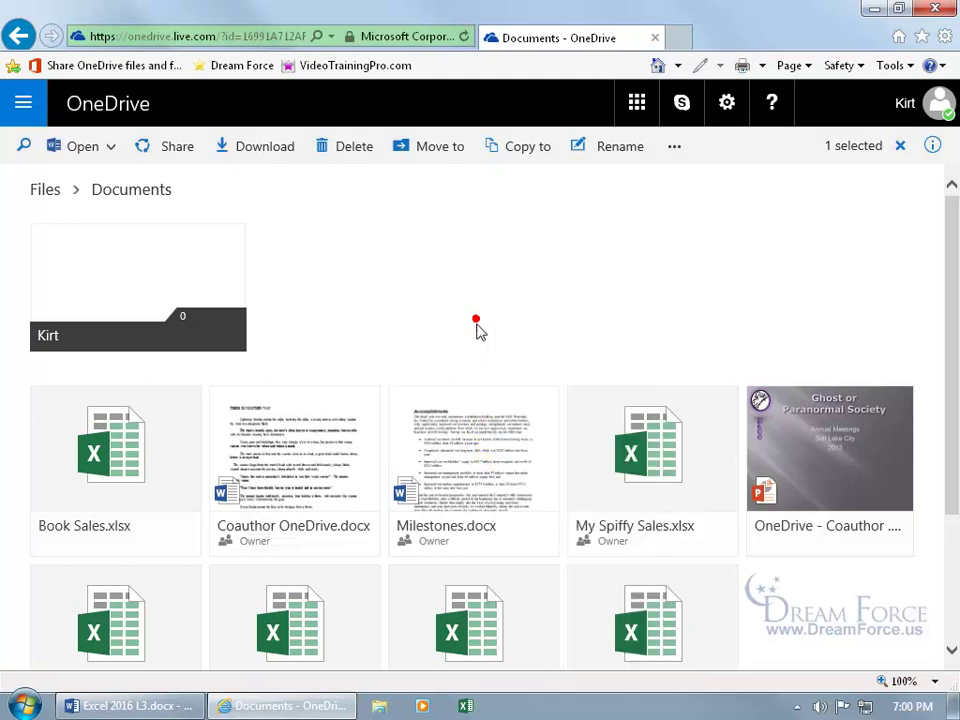
click(545, 402)
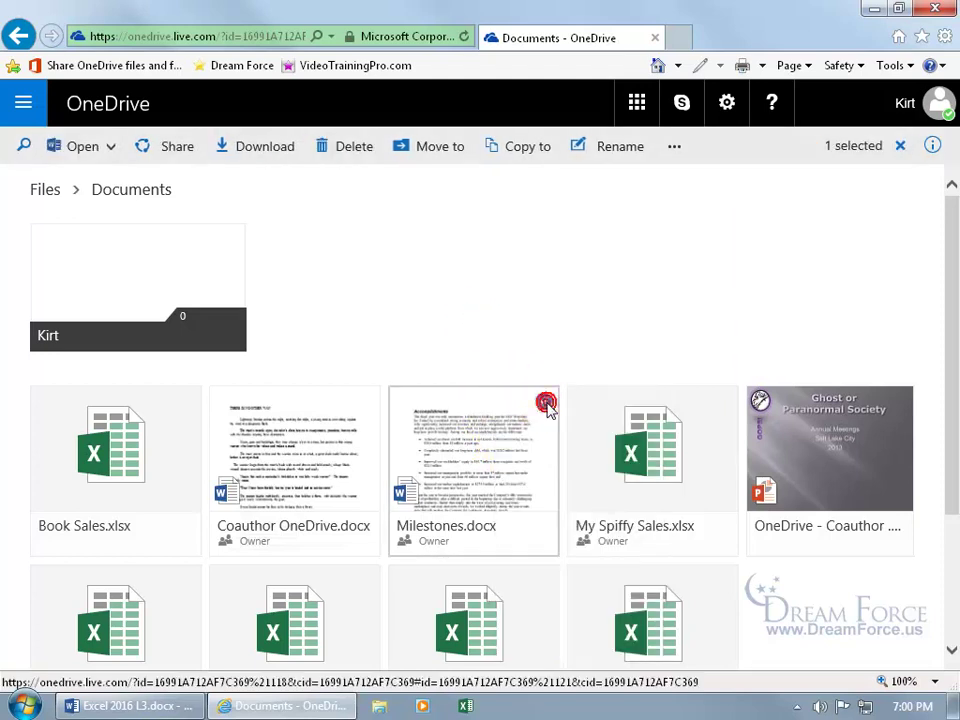
click(933, 148)
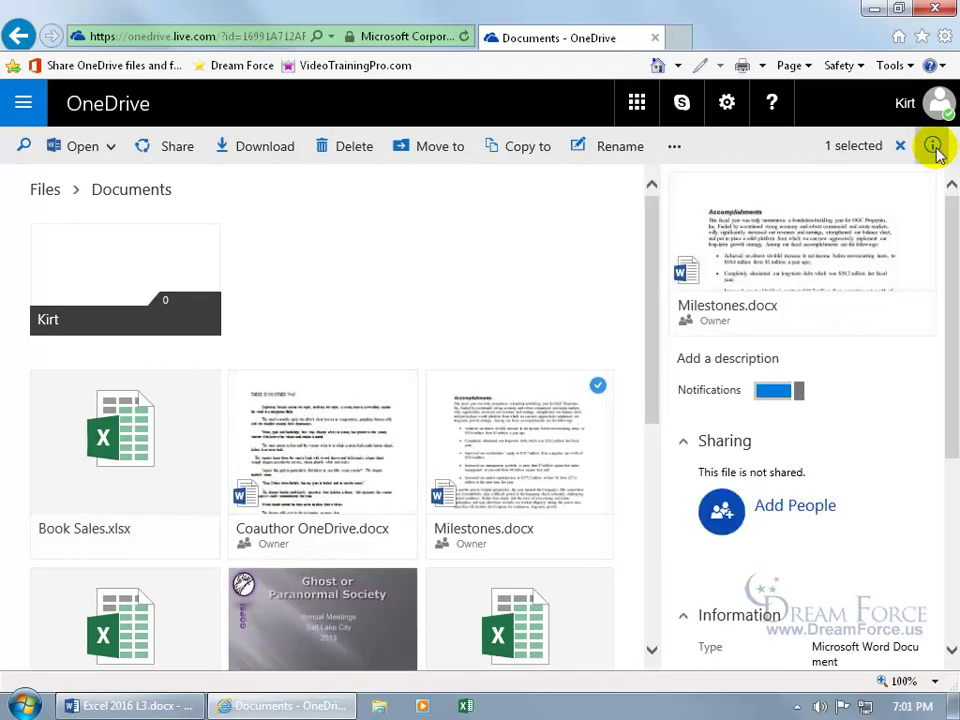
click(933, 148)
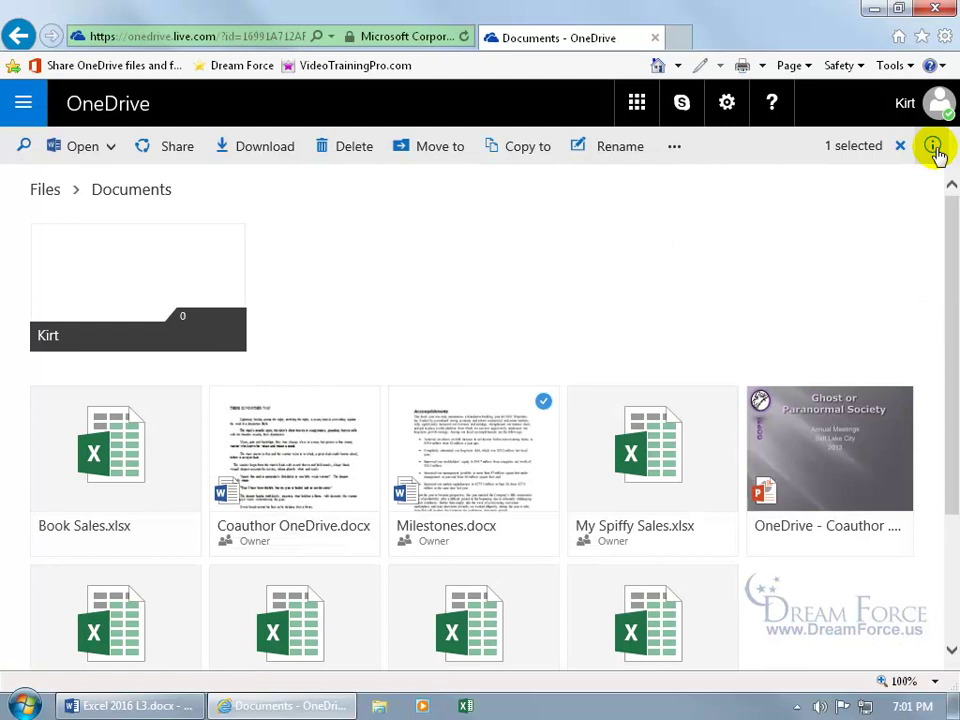
right_click(494, 435)
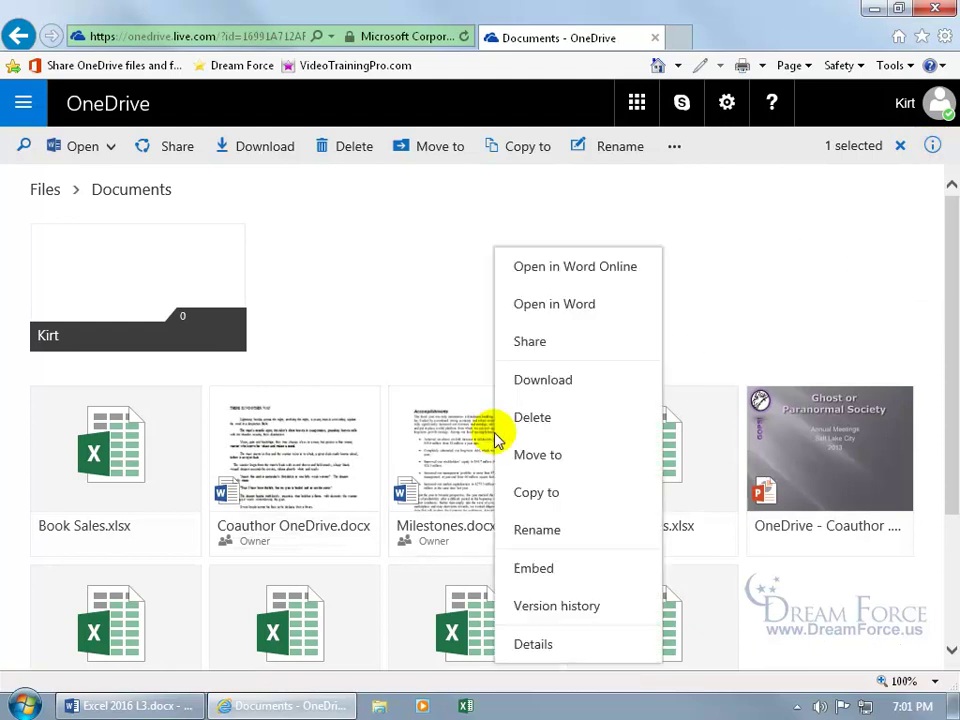
click(527, 645)
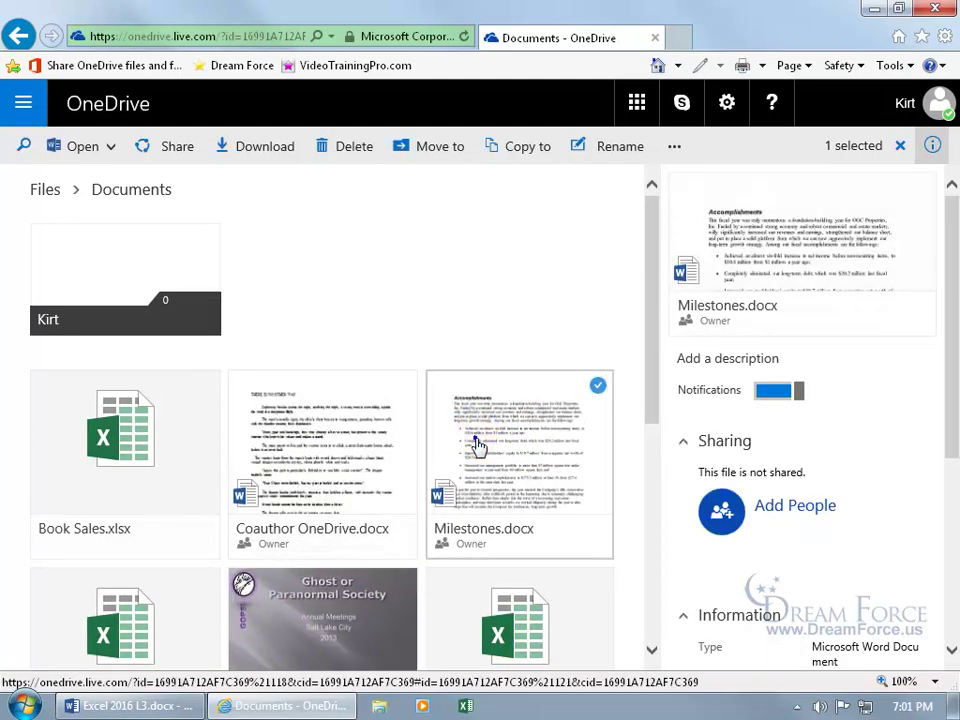
right_click(468, 440)
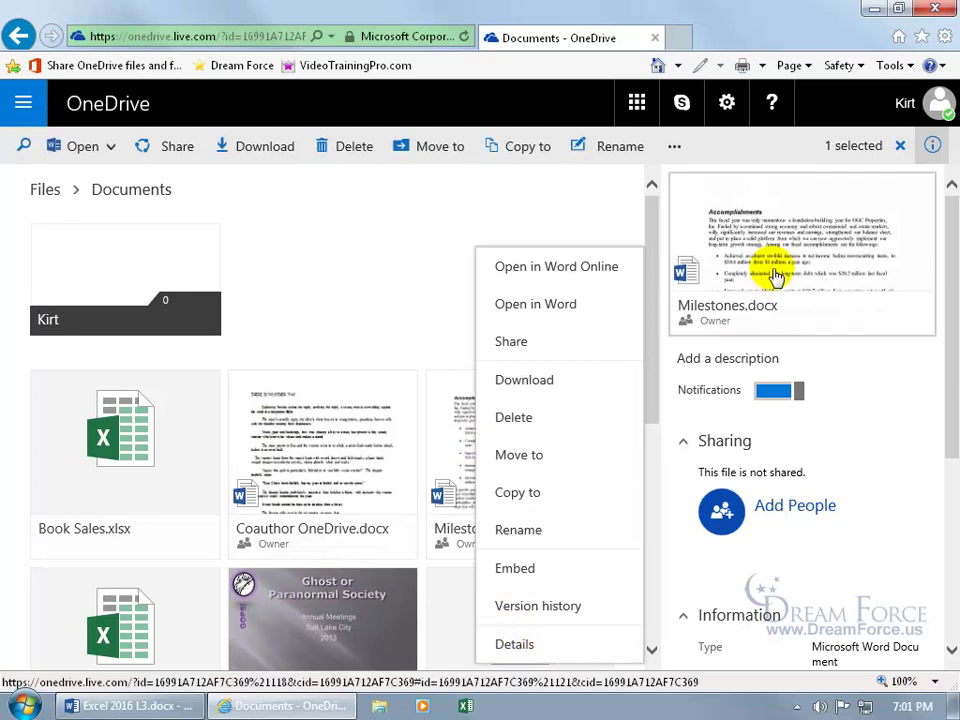
click(550, 644)
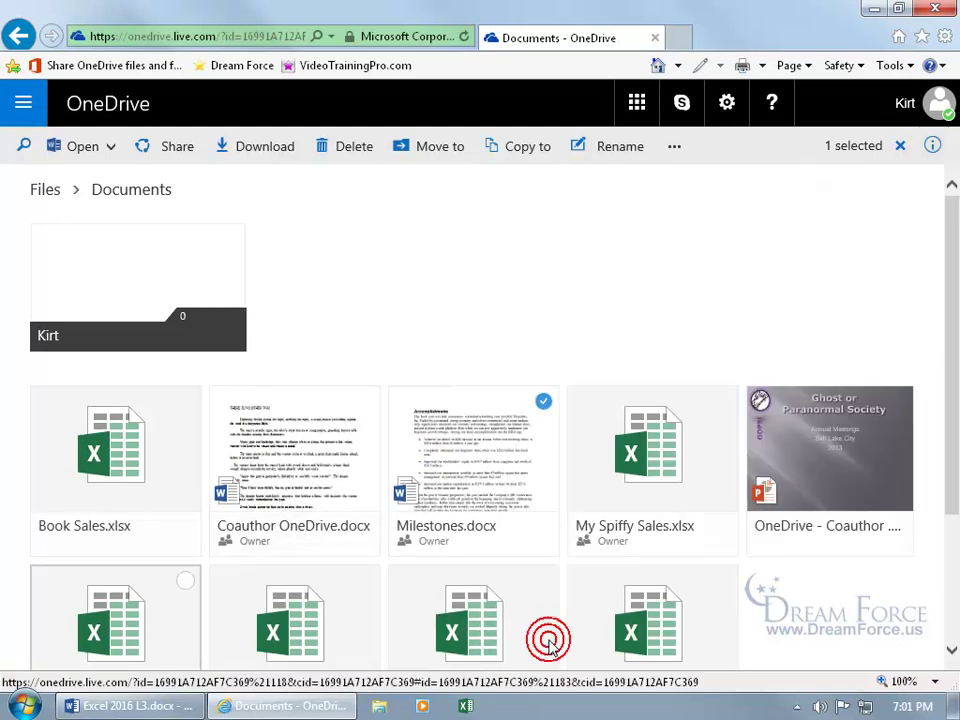
click(585, 308)
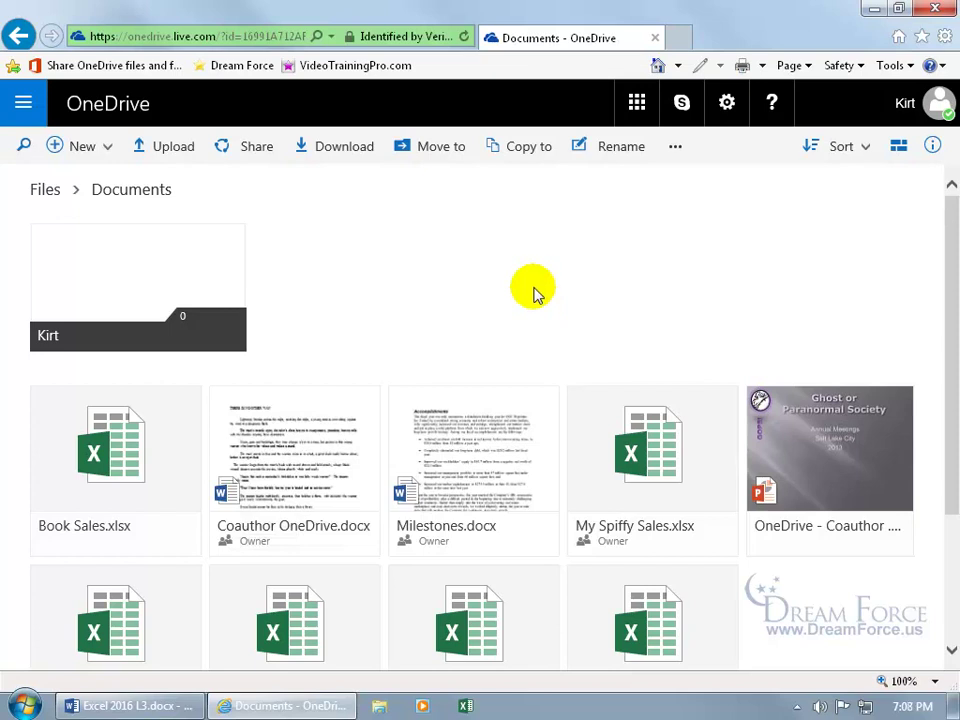
Close Internet Explorer and launch Outlook 2016 from Start with the default Outlook profile.
click(655, 38)
click(42, 679)
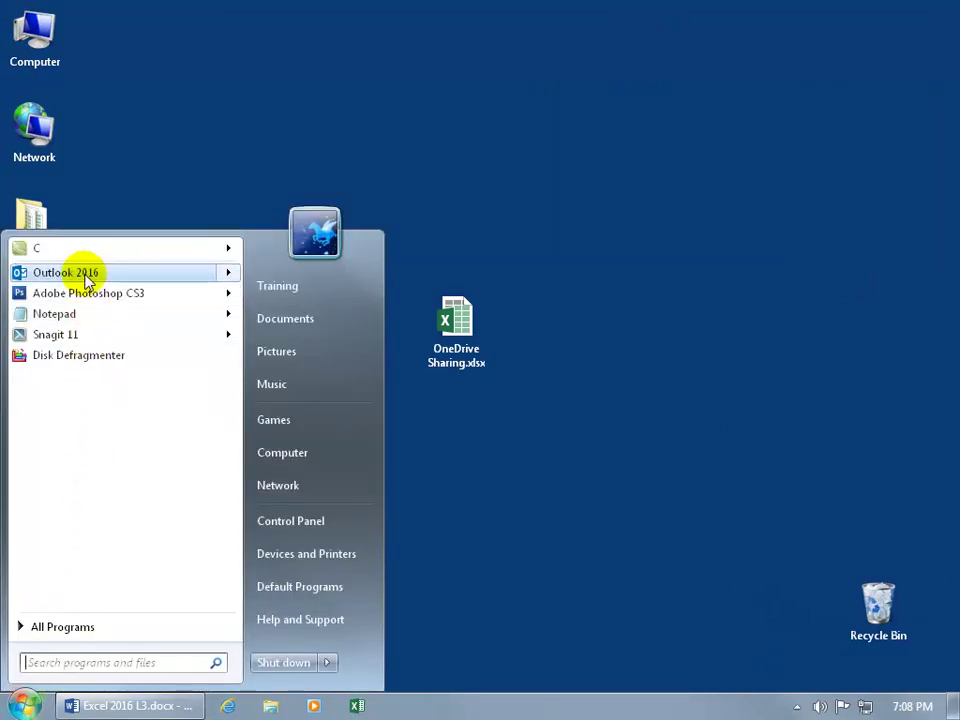
mouse_move(86, 276)
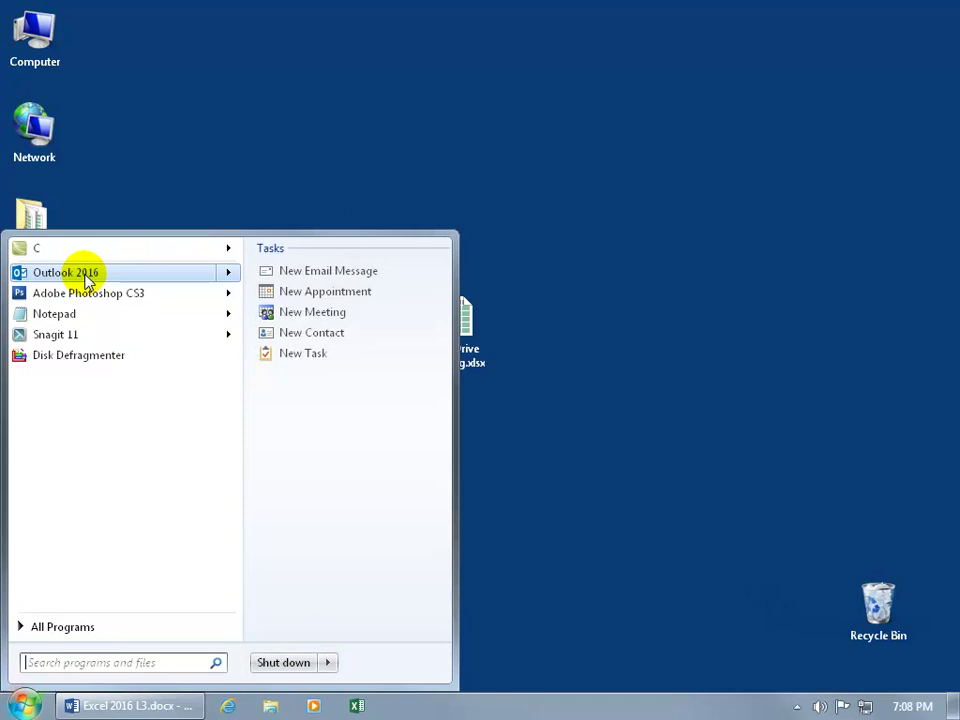
click(86, 276)
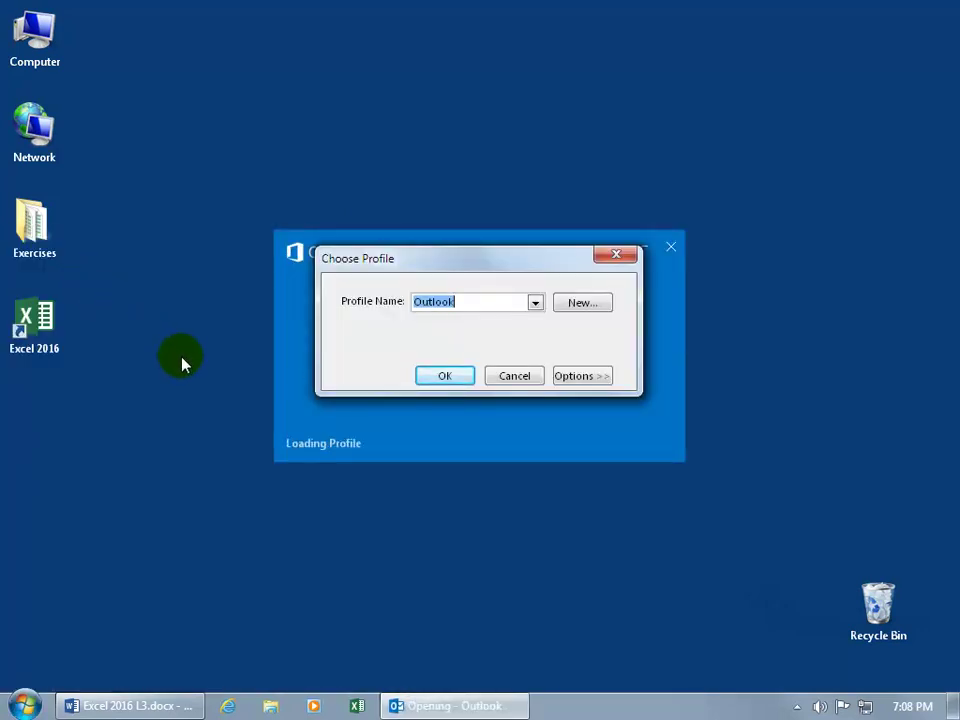
click(439, 376)
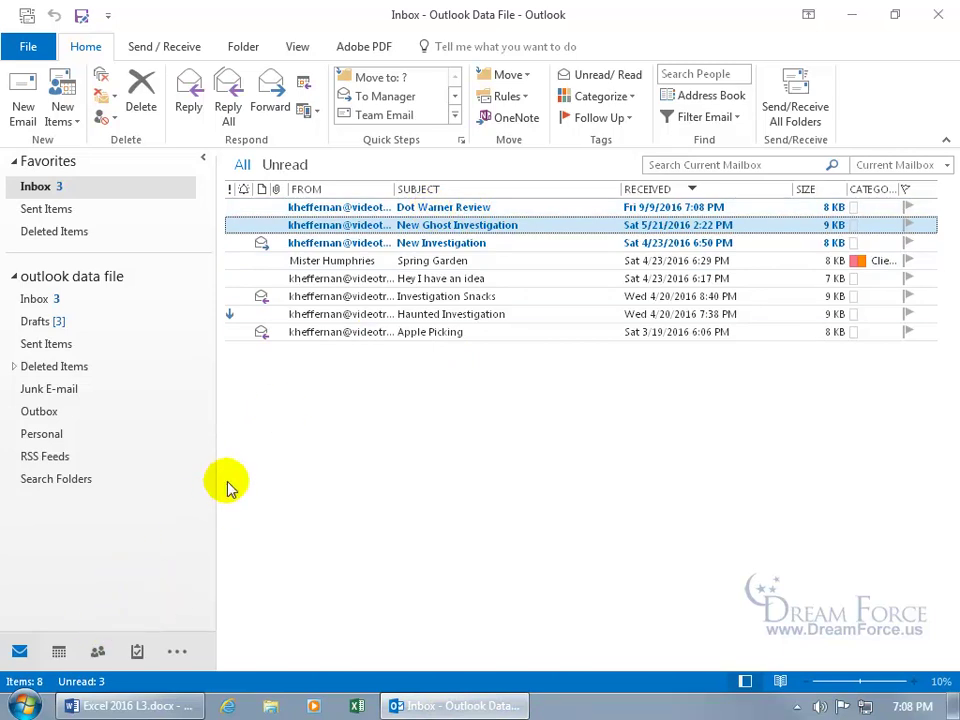
Open the Dot Warner Review email full screen and follow its 1drv.ms link.
double_click(425, 215)
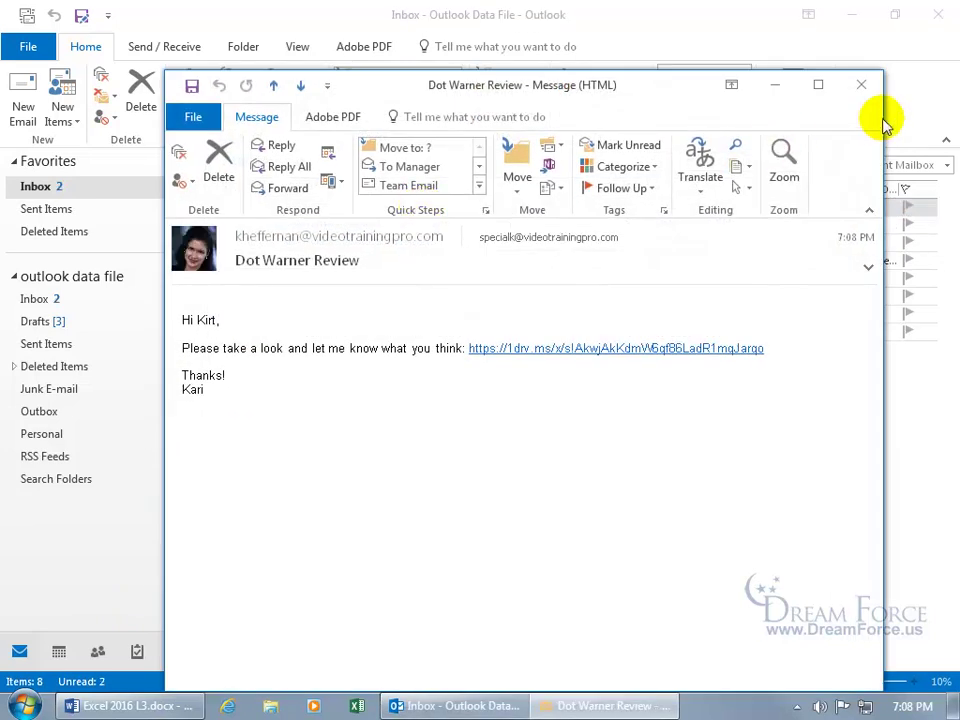
click(818, 86)
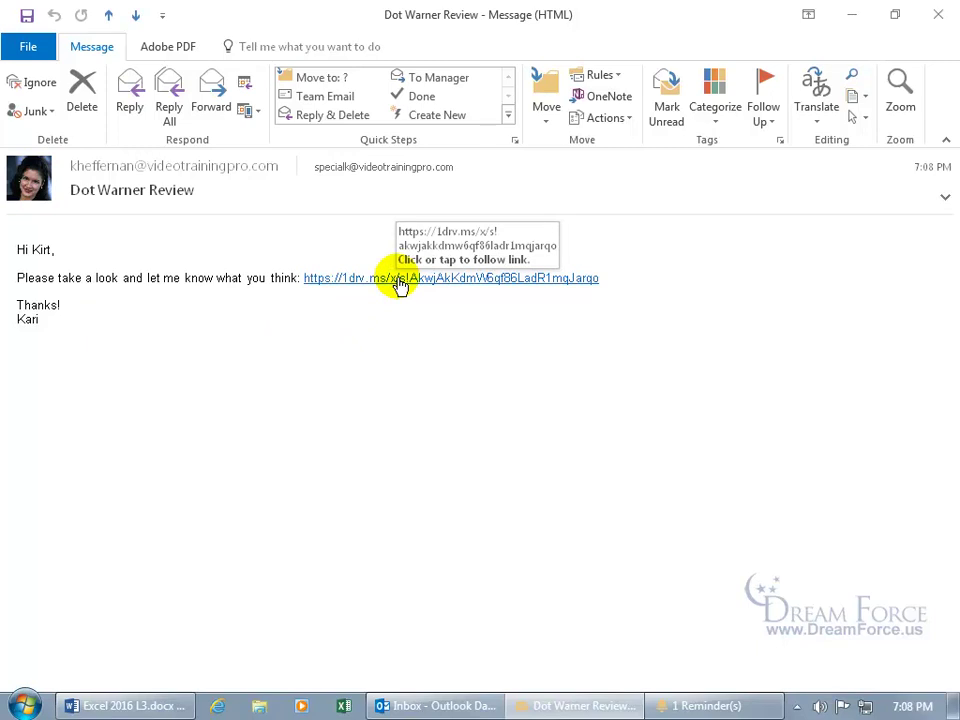
click(398, 280)
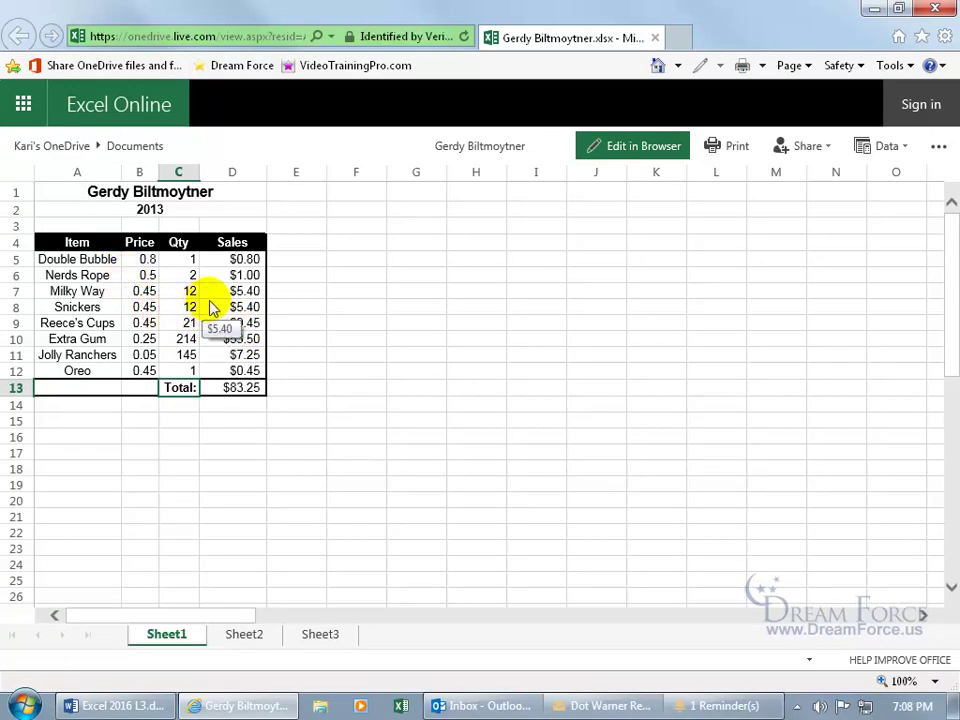
Edit the workbook in the browser, change the B5 Double Bubble price to 0.7, then choose Edit in Excel.
click(621, 150)
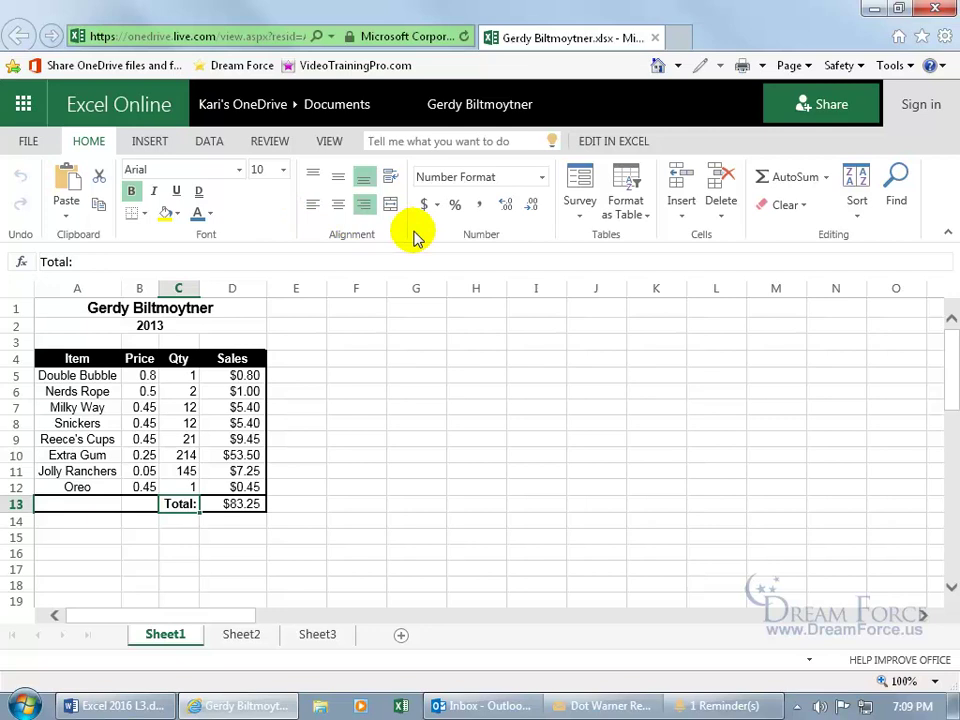
click(146, 375)
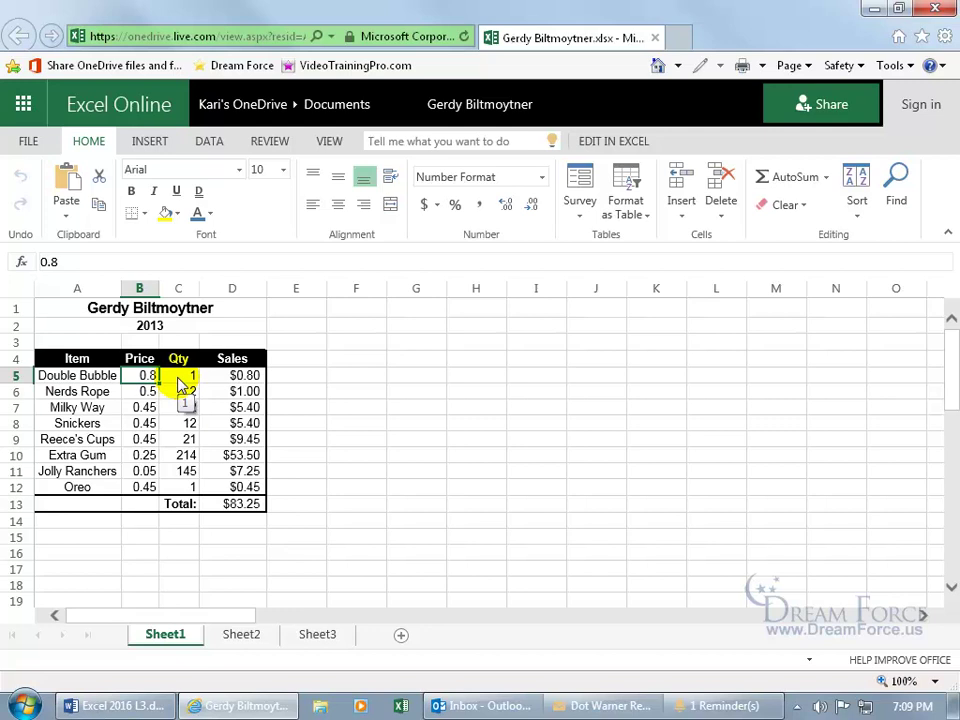
text(0.)
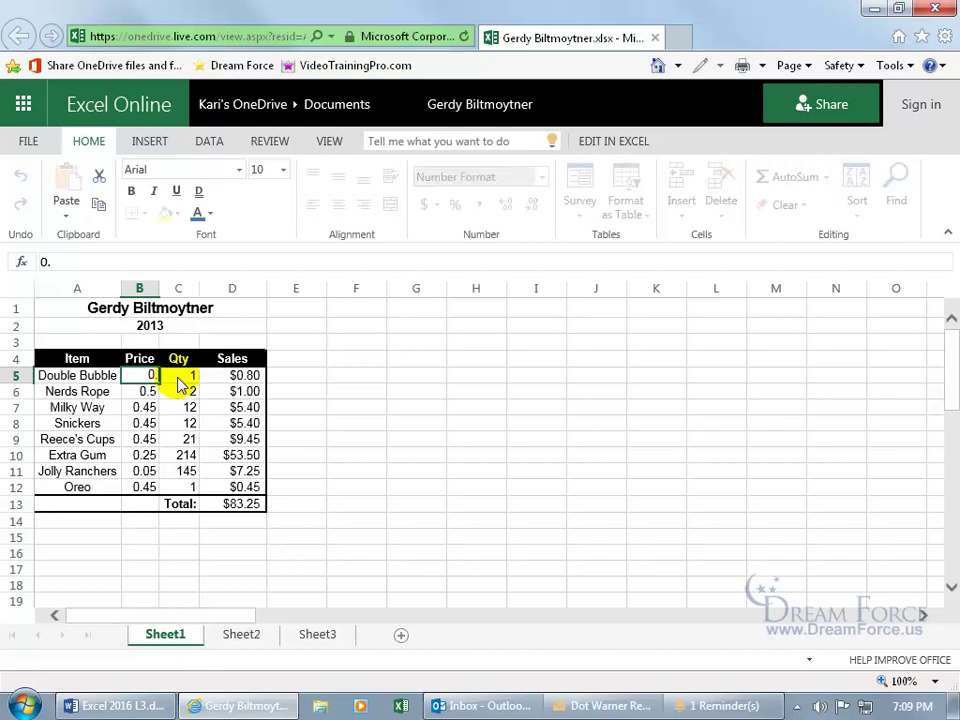
text(7)
key(Return)
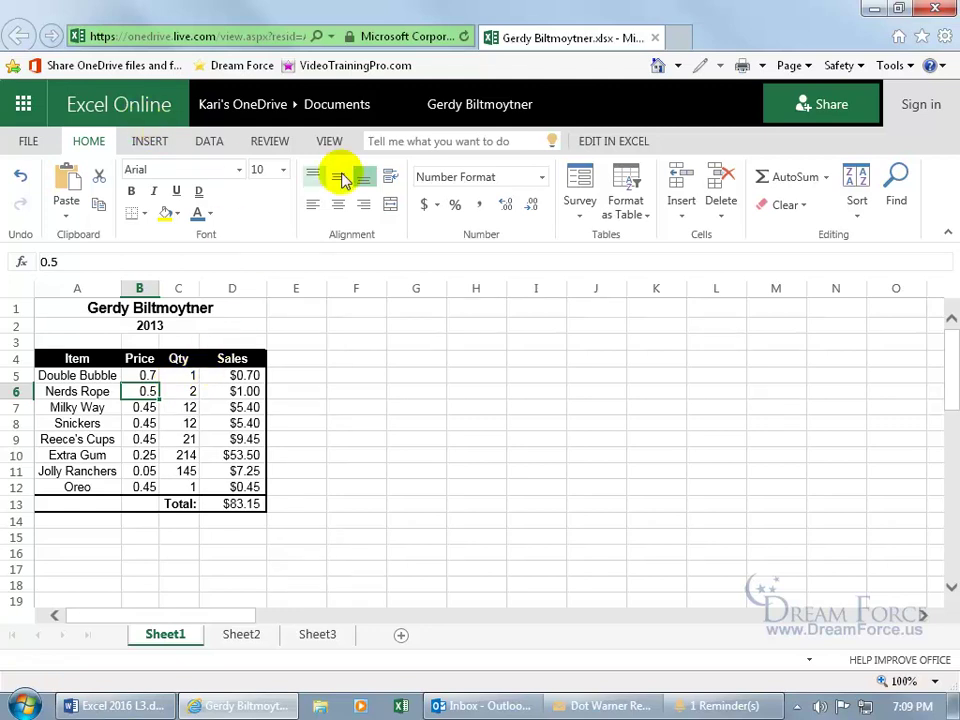
click(612, 142)
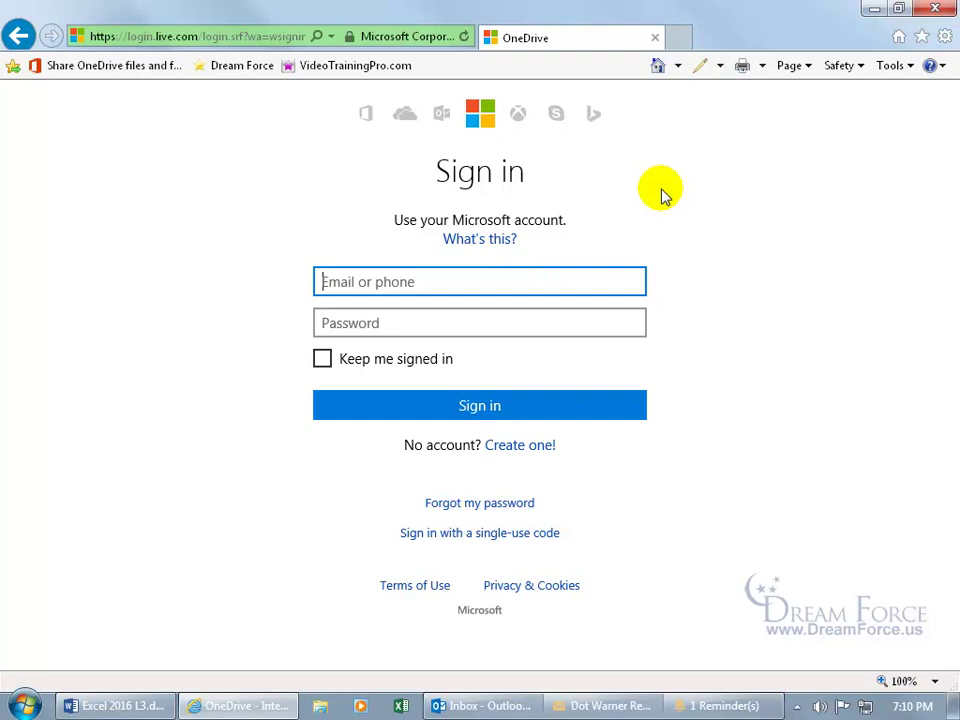
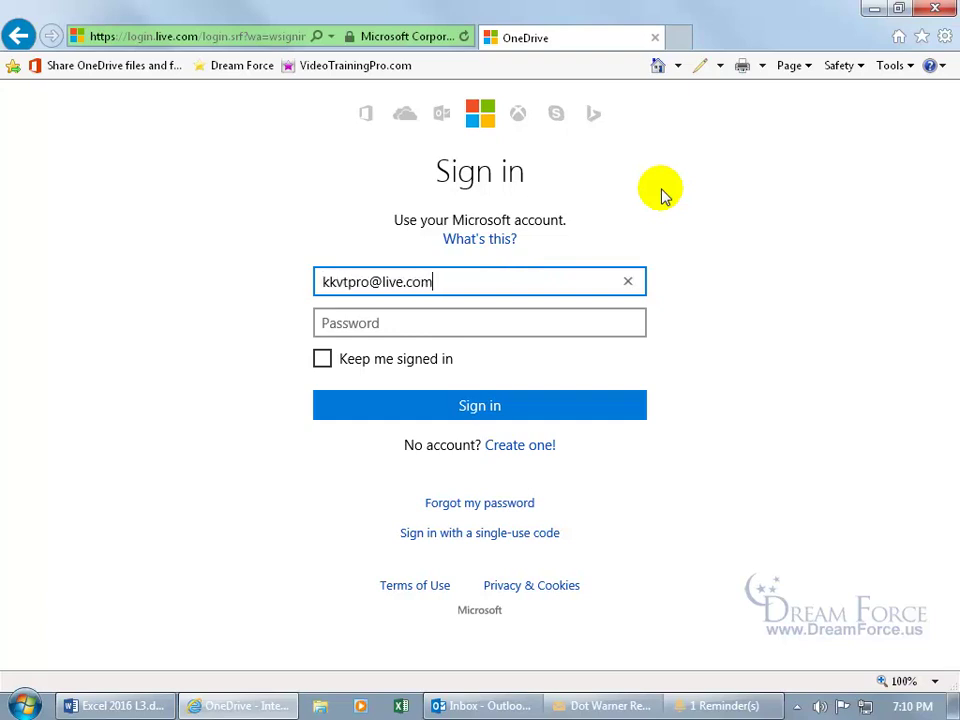
key(Tab)
text(*********)
key(Return)
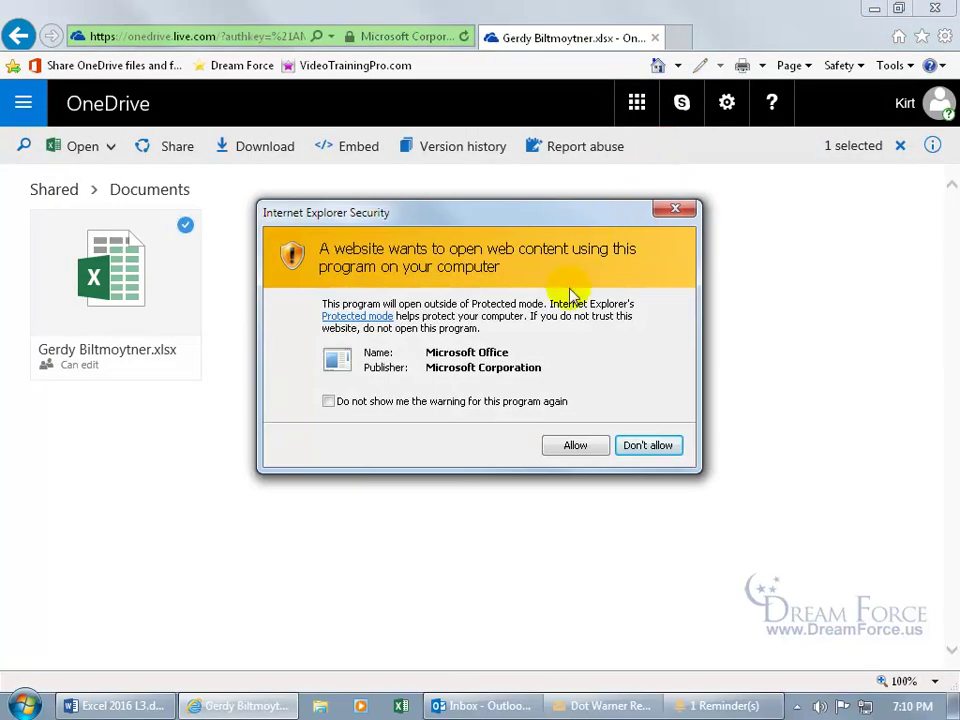
click(576, 448)
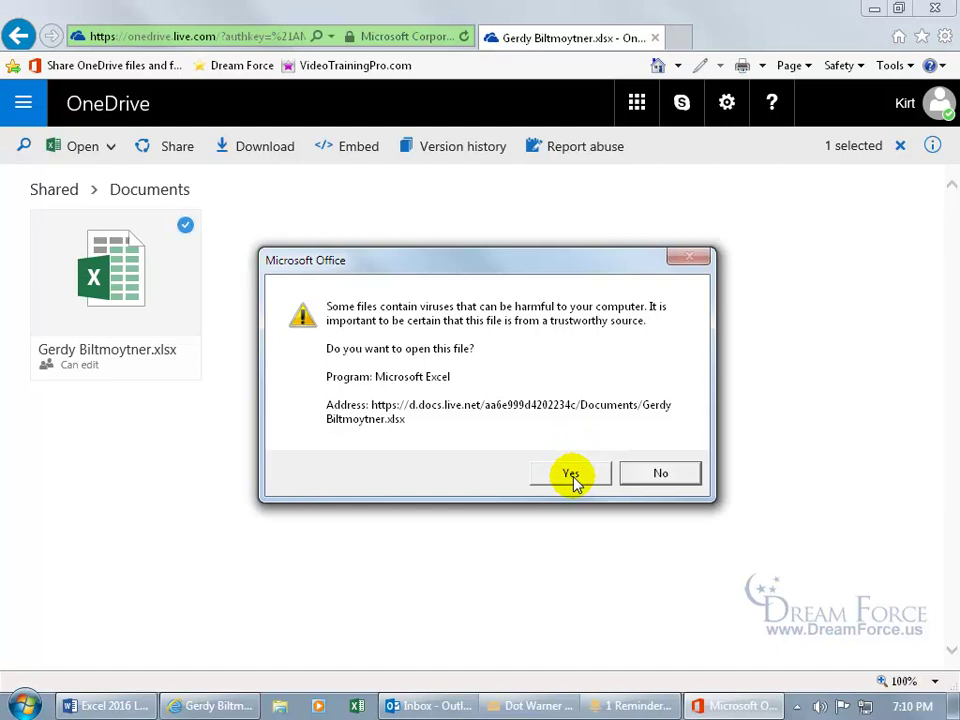
click(573, 476)
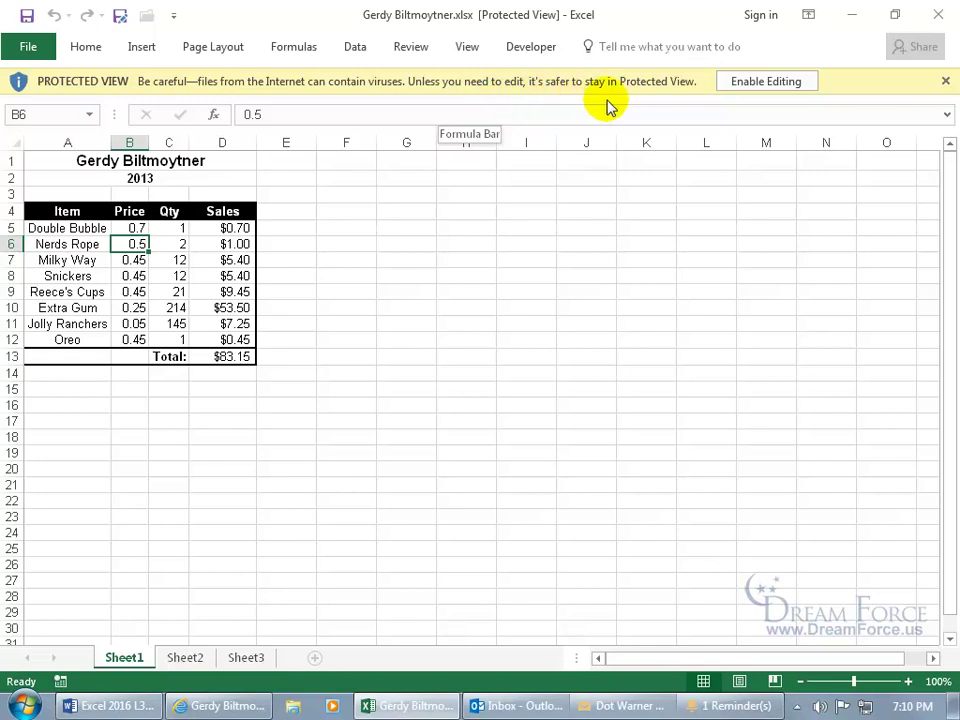
Enable editing, change the Double Bubble price in B5 to 0.8, save to OneDrive and close Excel.
click(757, 87)
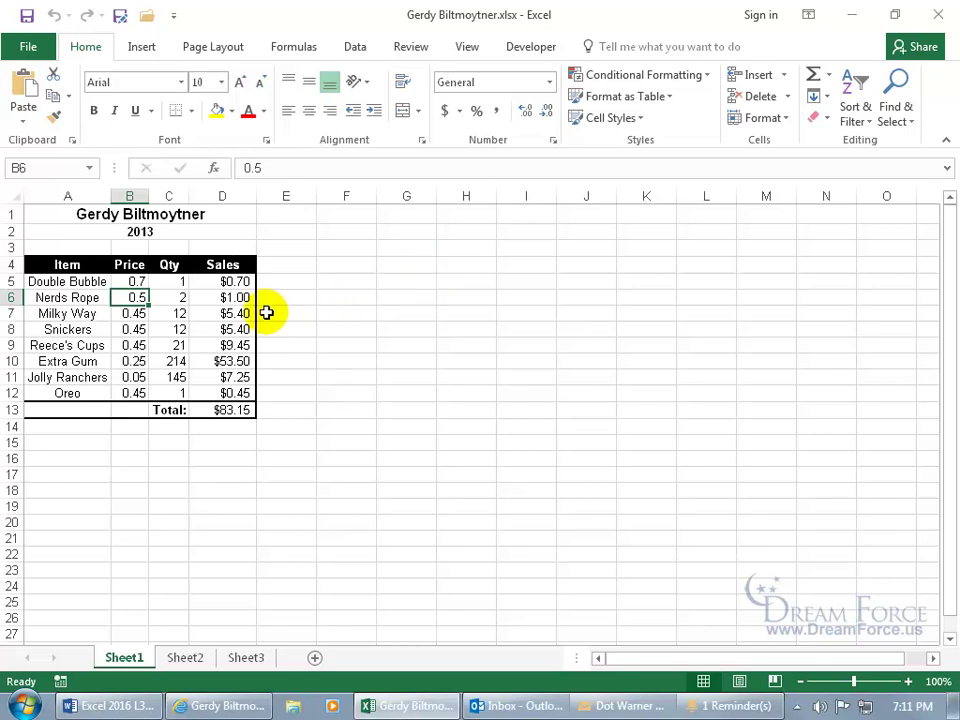
click(133, 281)
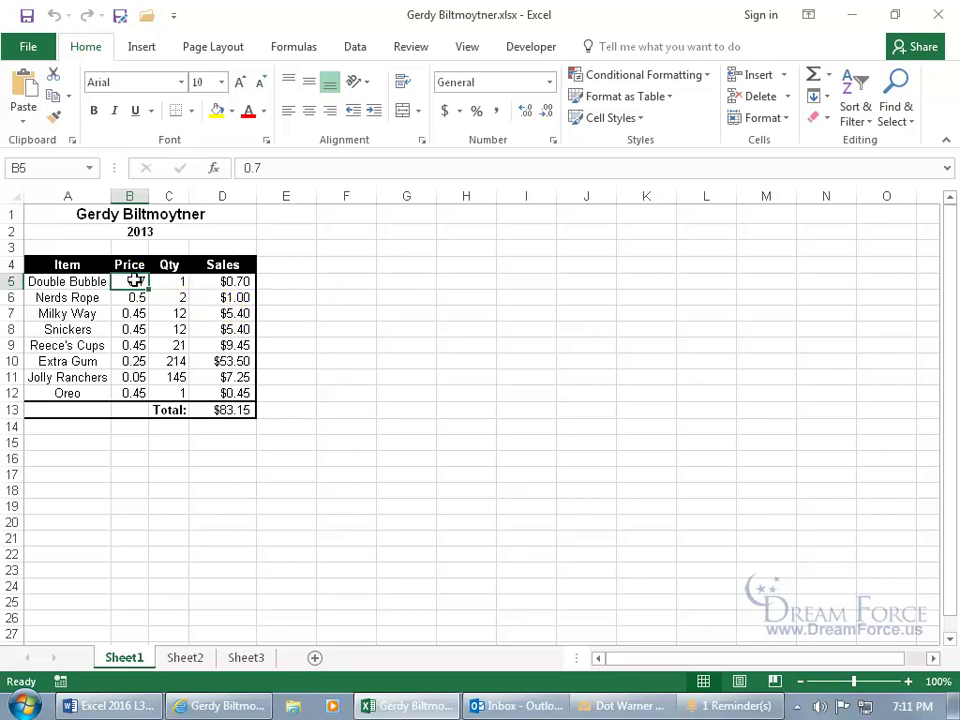
text(0.8)
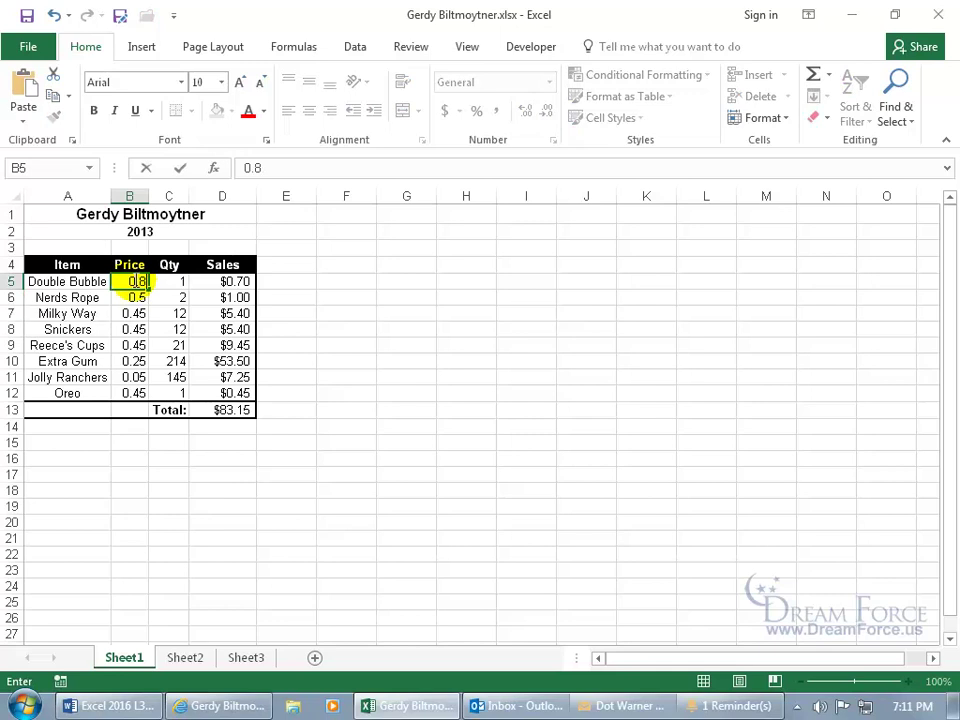
key(Return)
click(27, 16)
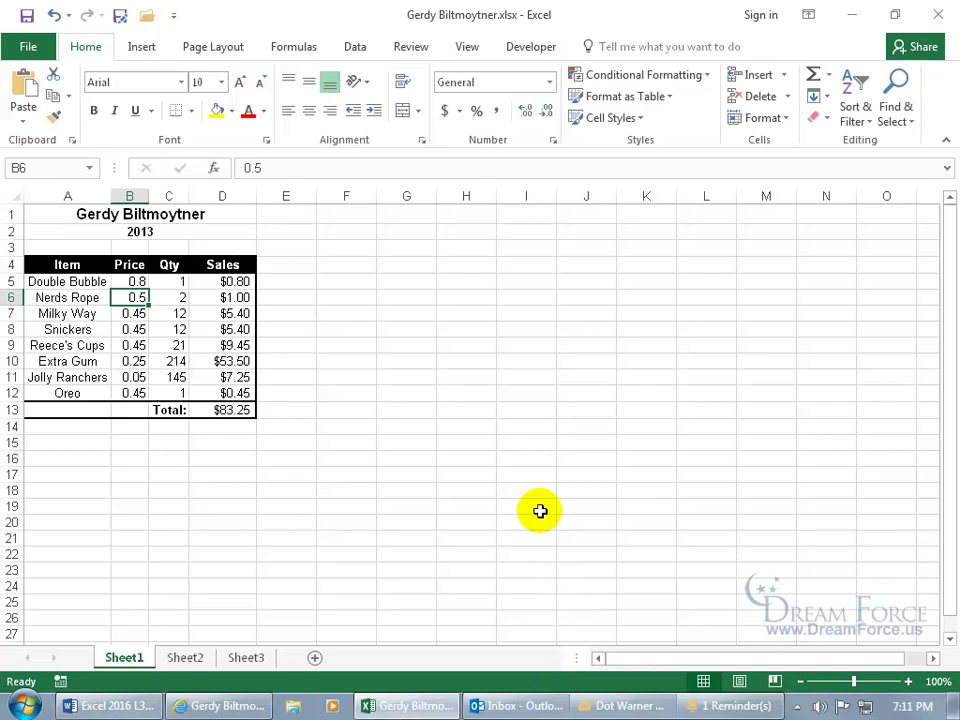
click(938, 14)
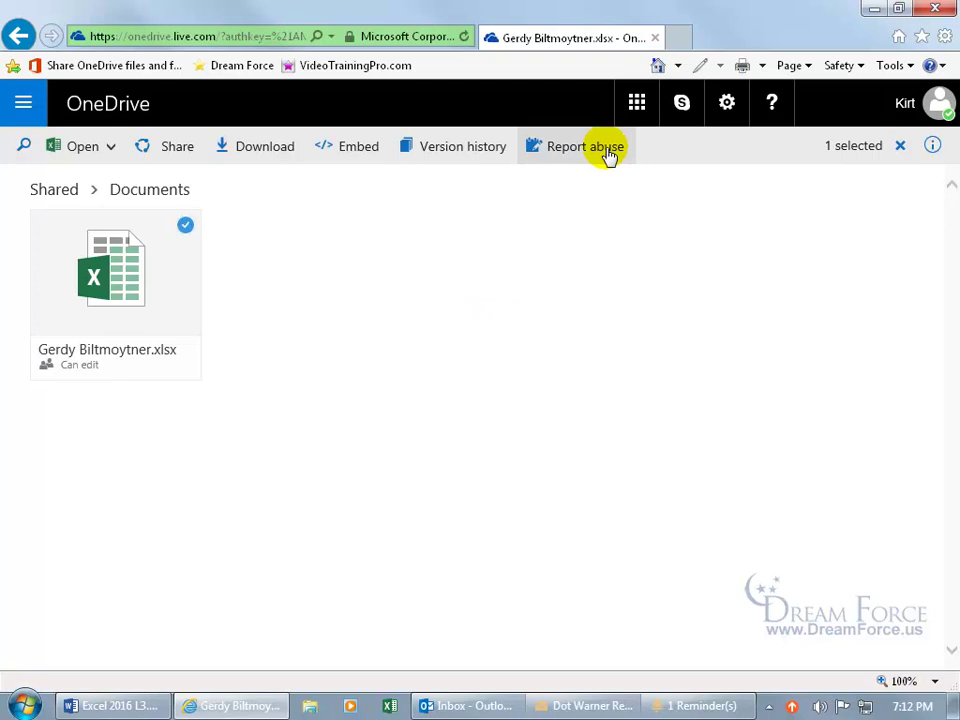
Close the browser, follow the Dot Warner Review link in Outlook again, and sign in with the account's e-mail and password.
click(655, 39)
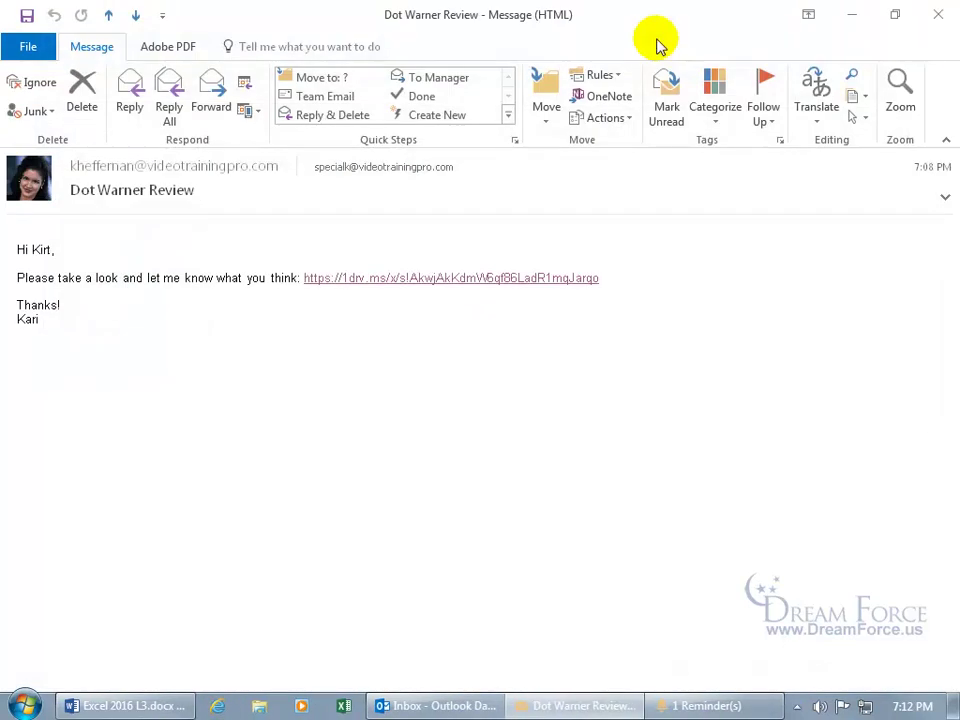
click(430, 280)
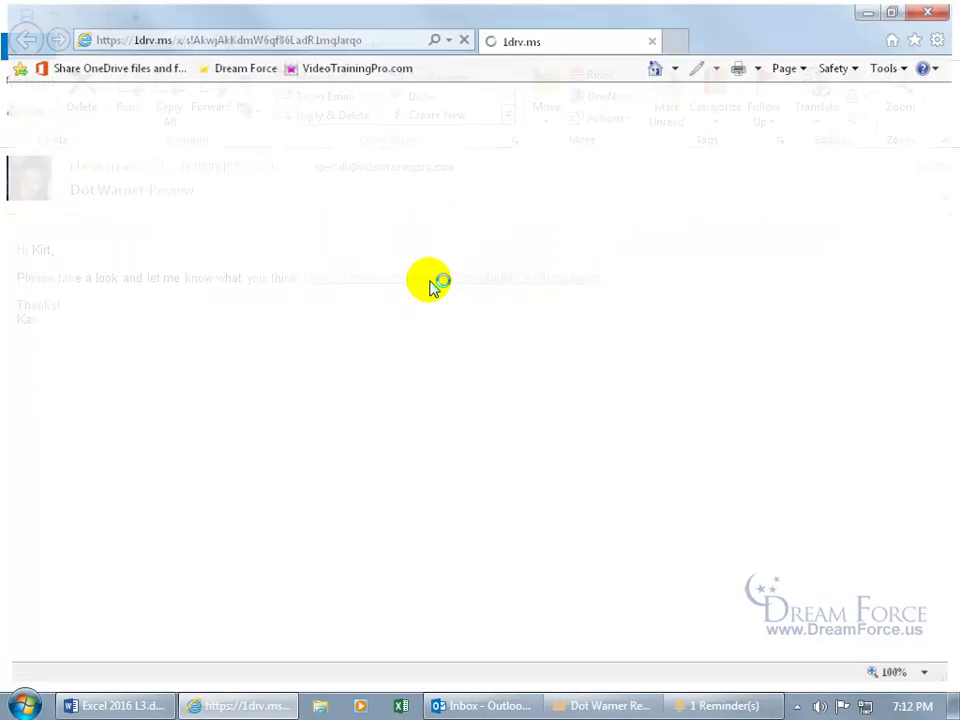
key(Tab)
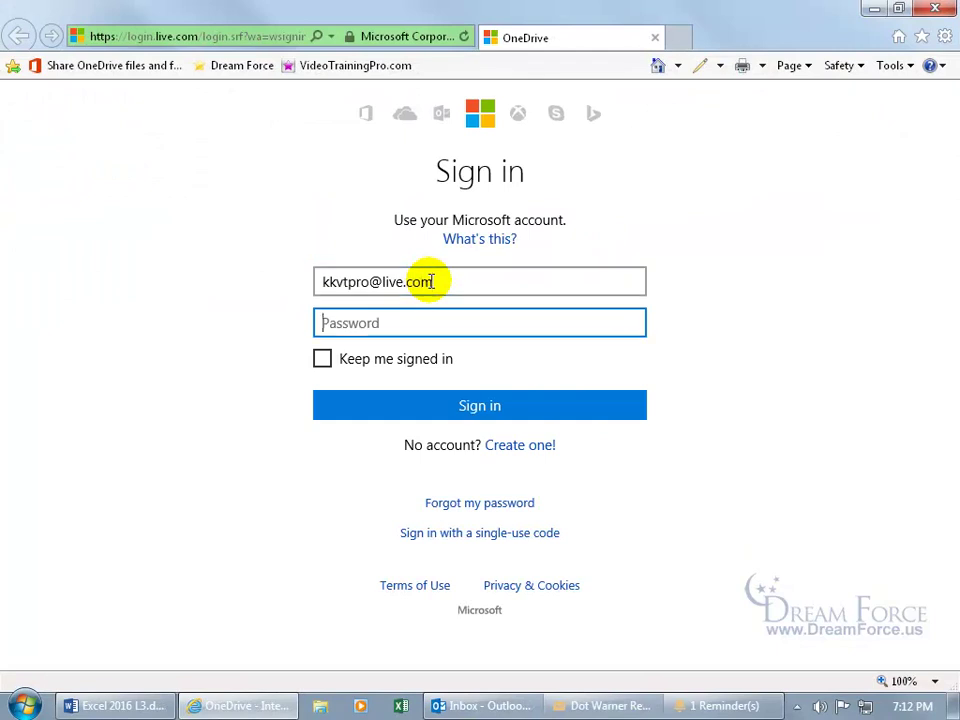
text(*********)
key(Return)
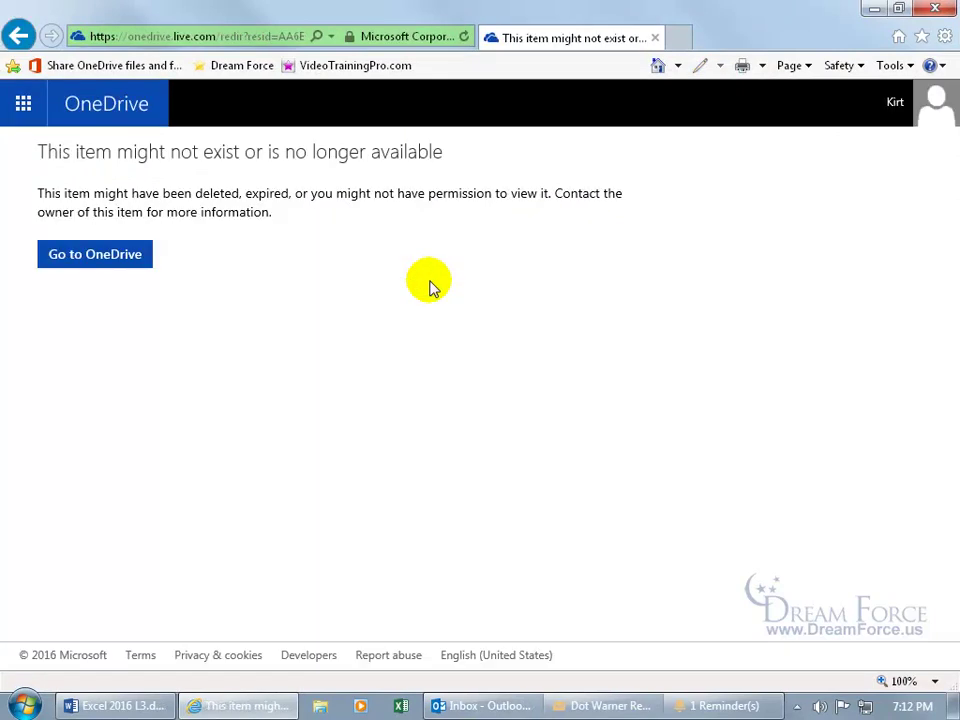